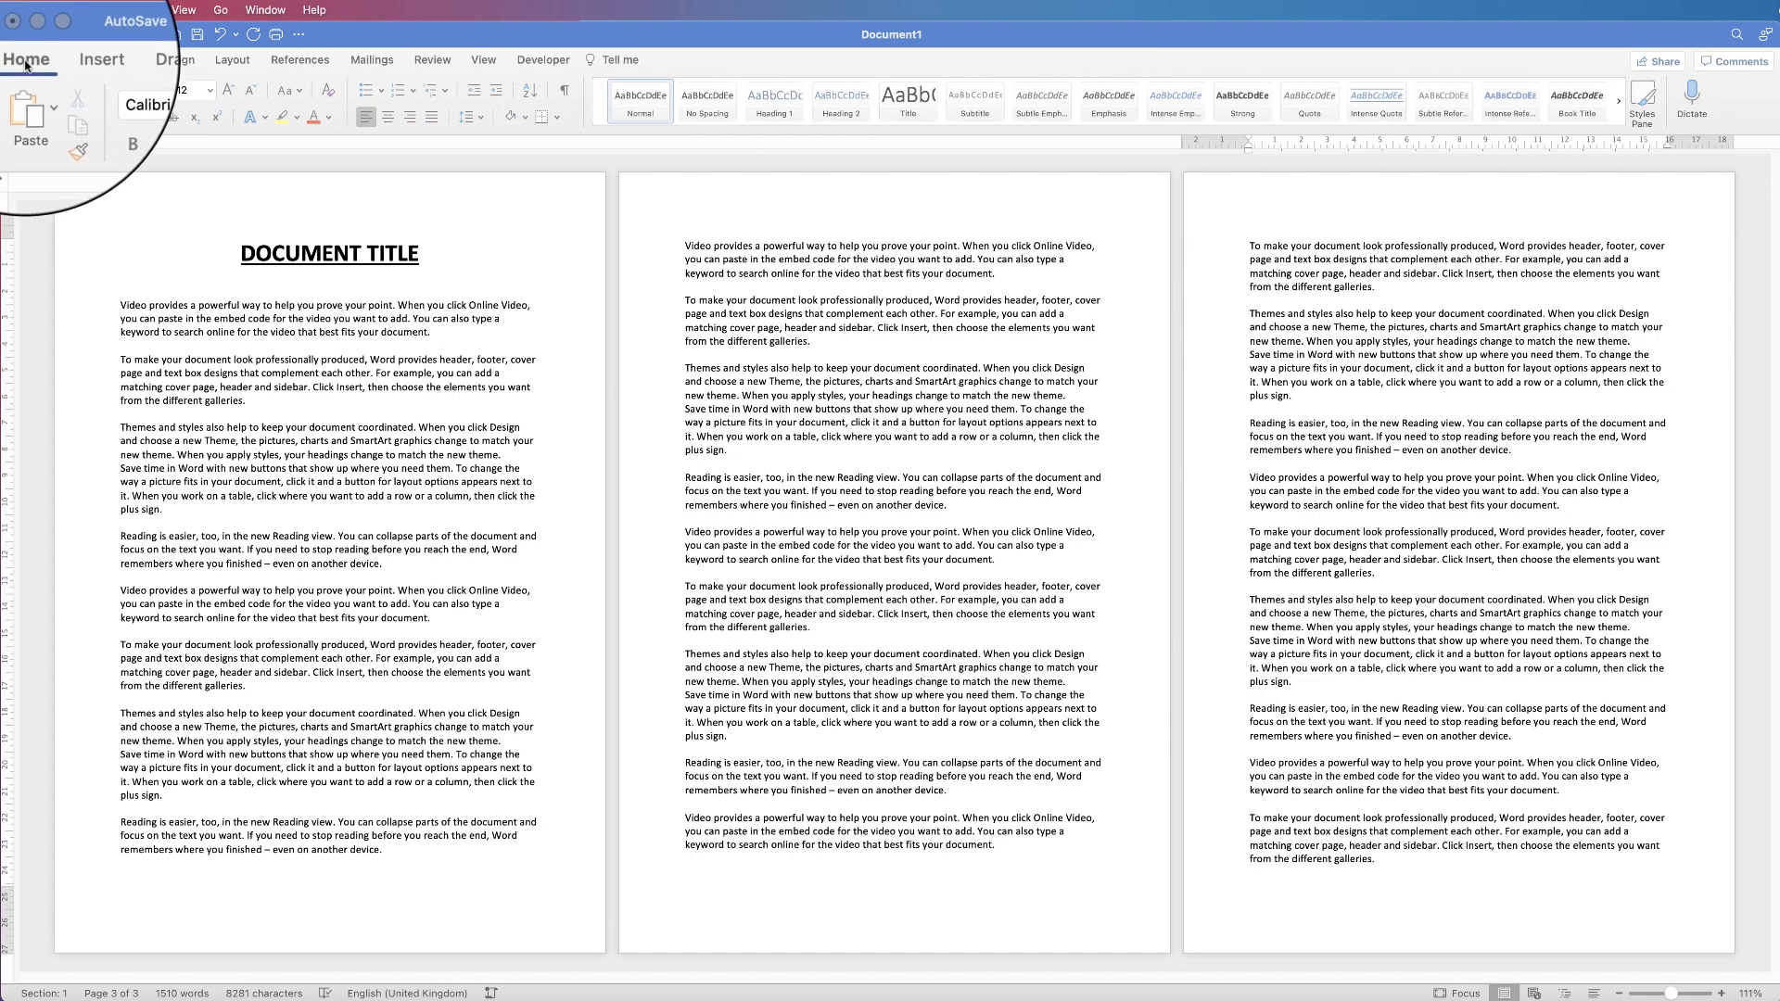
# - Show the paragraph marks and other hidden formatting symbols in the document
pyautogui.click(28, 65)
pyautogui.click(28, 65)
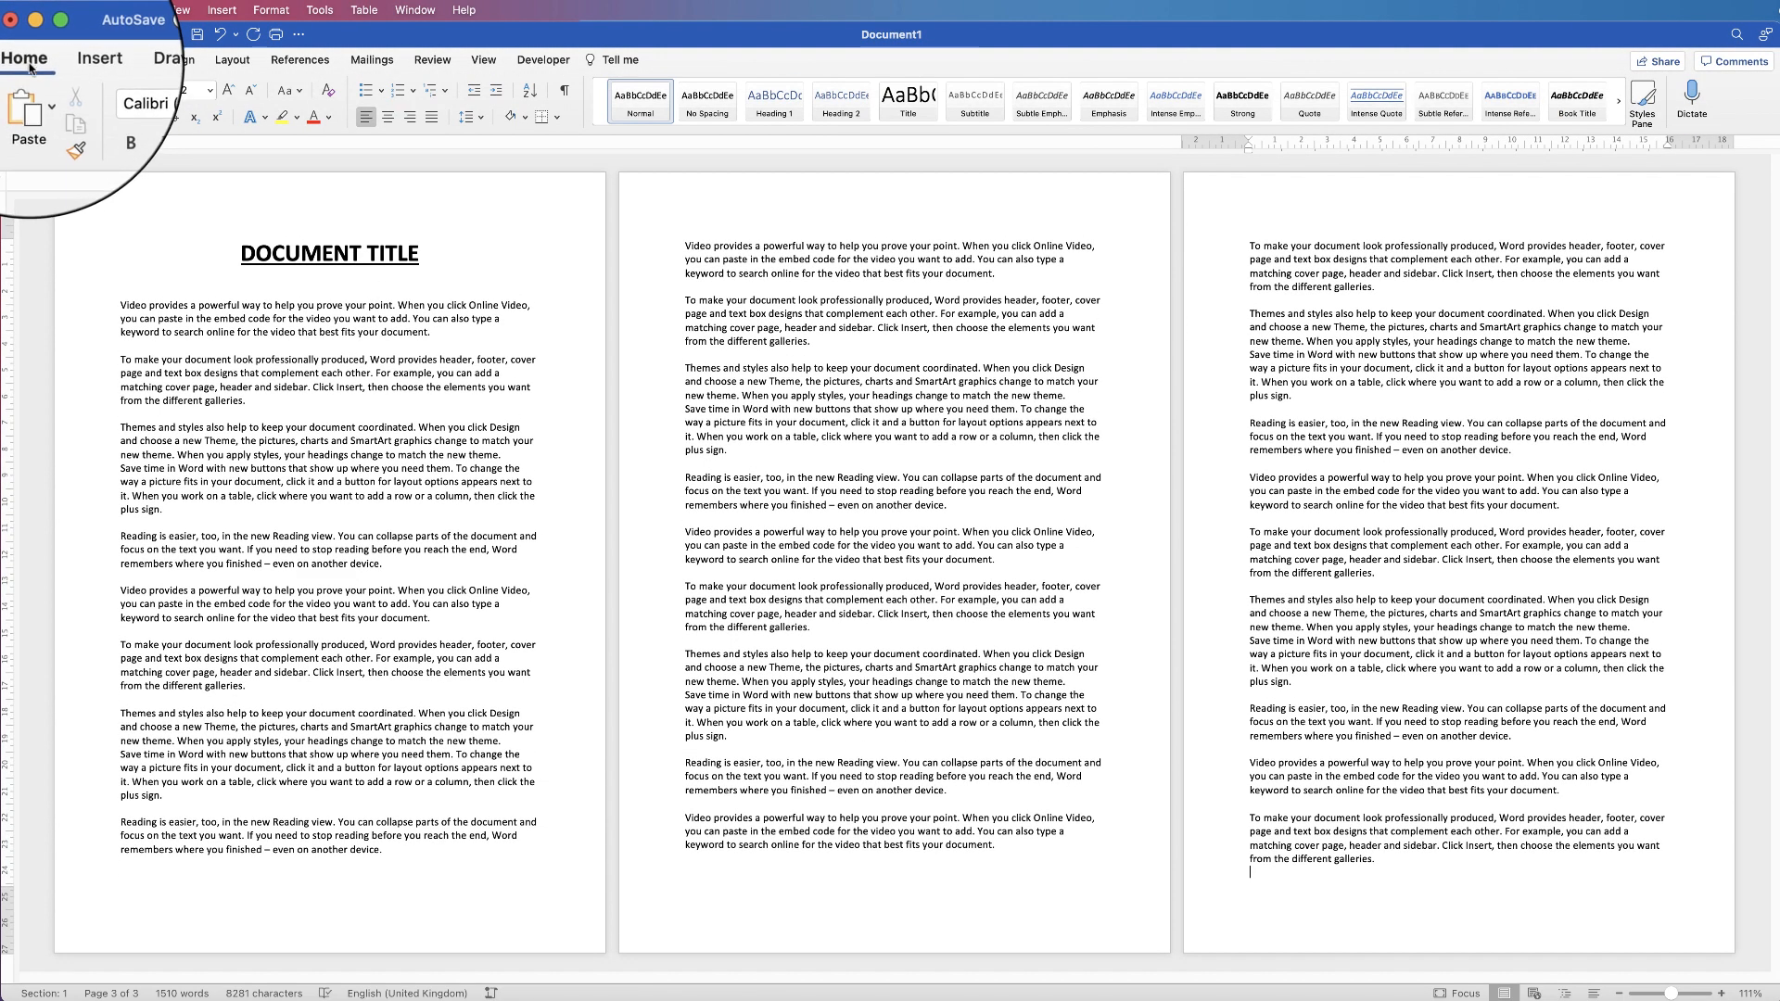
pyautogui.click(563, 90)
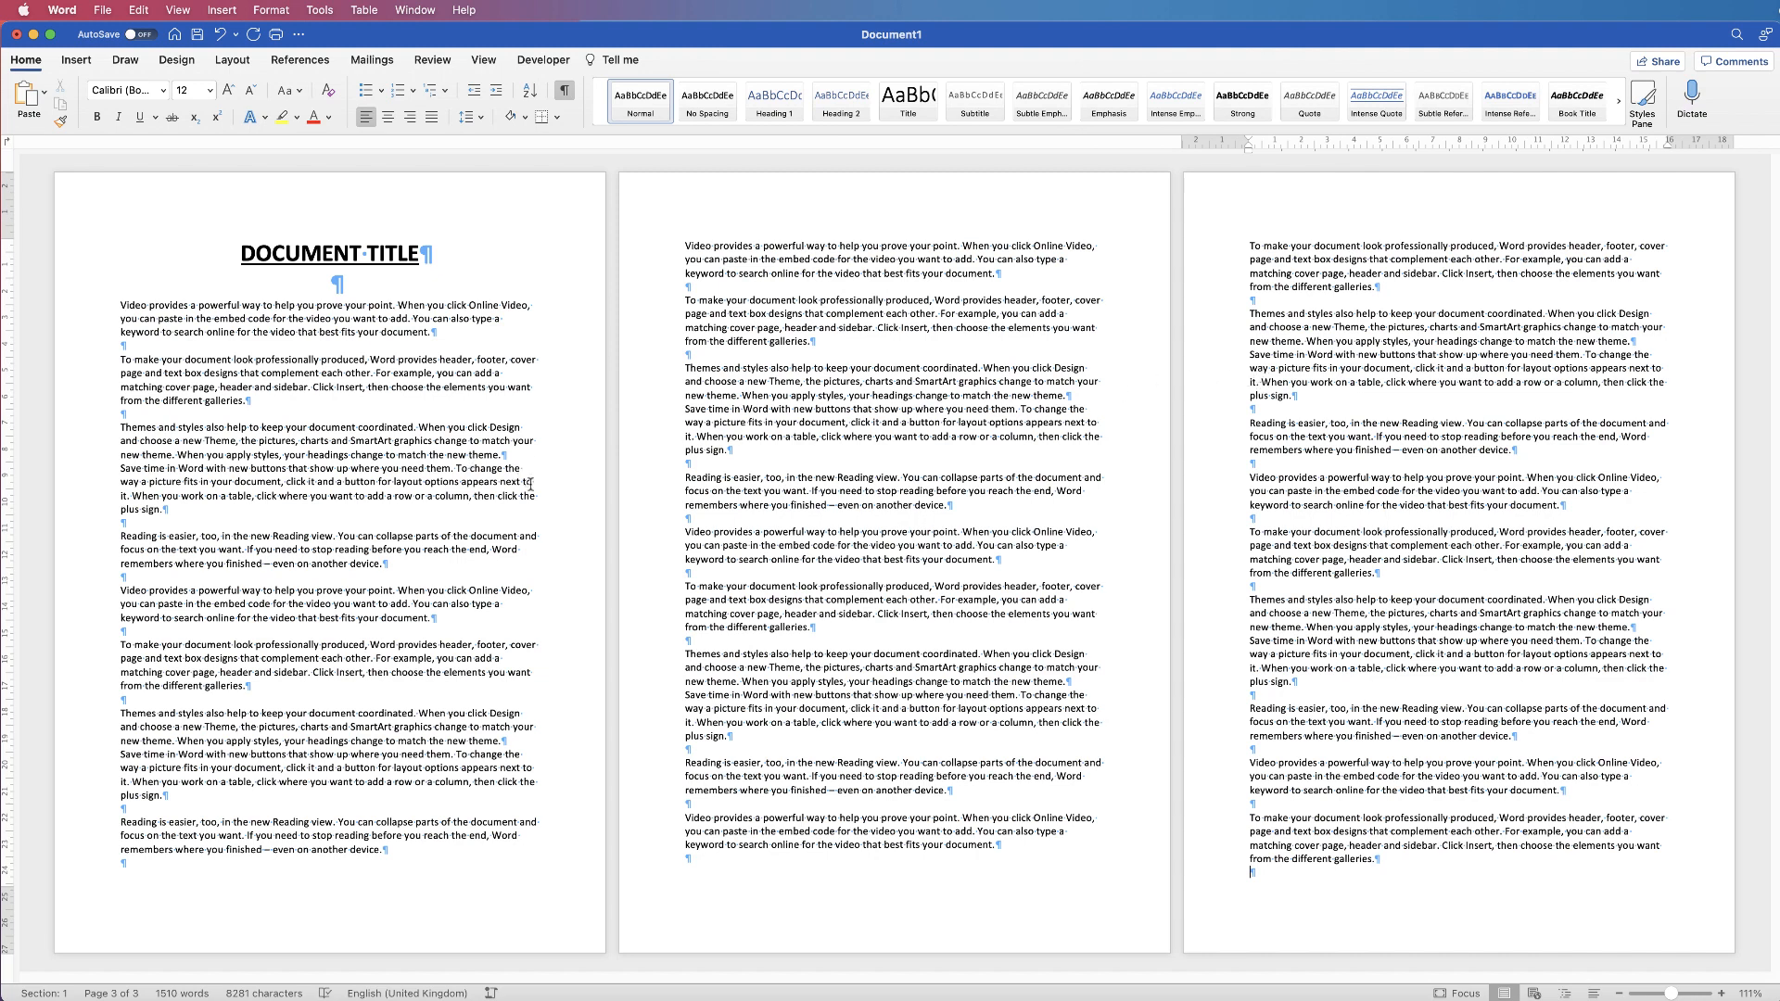
# - Insert a Next Page section break after the last paragraph on page one and another after the last paragraph on page two
pyautogui.click(686, 248)
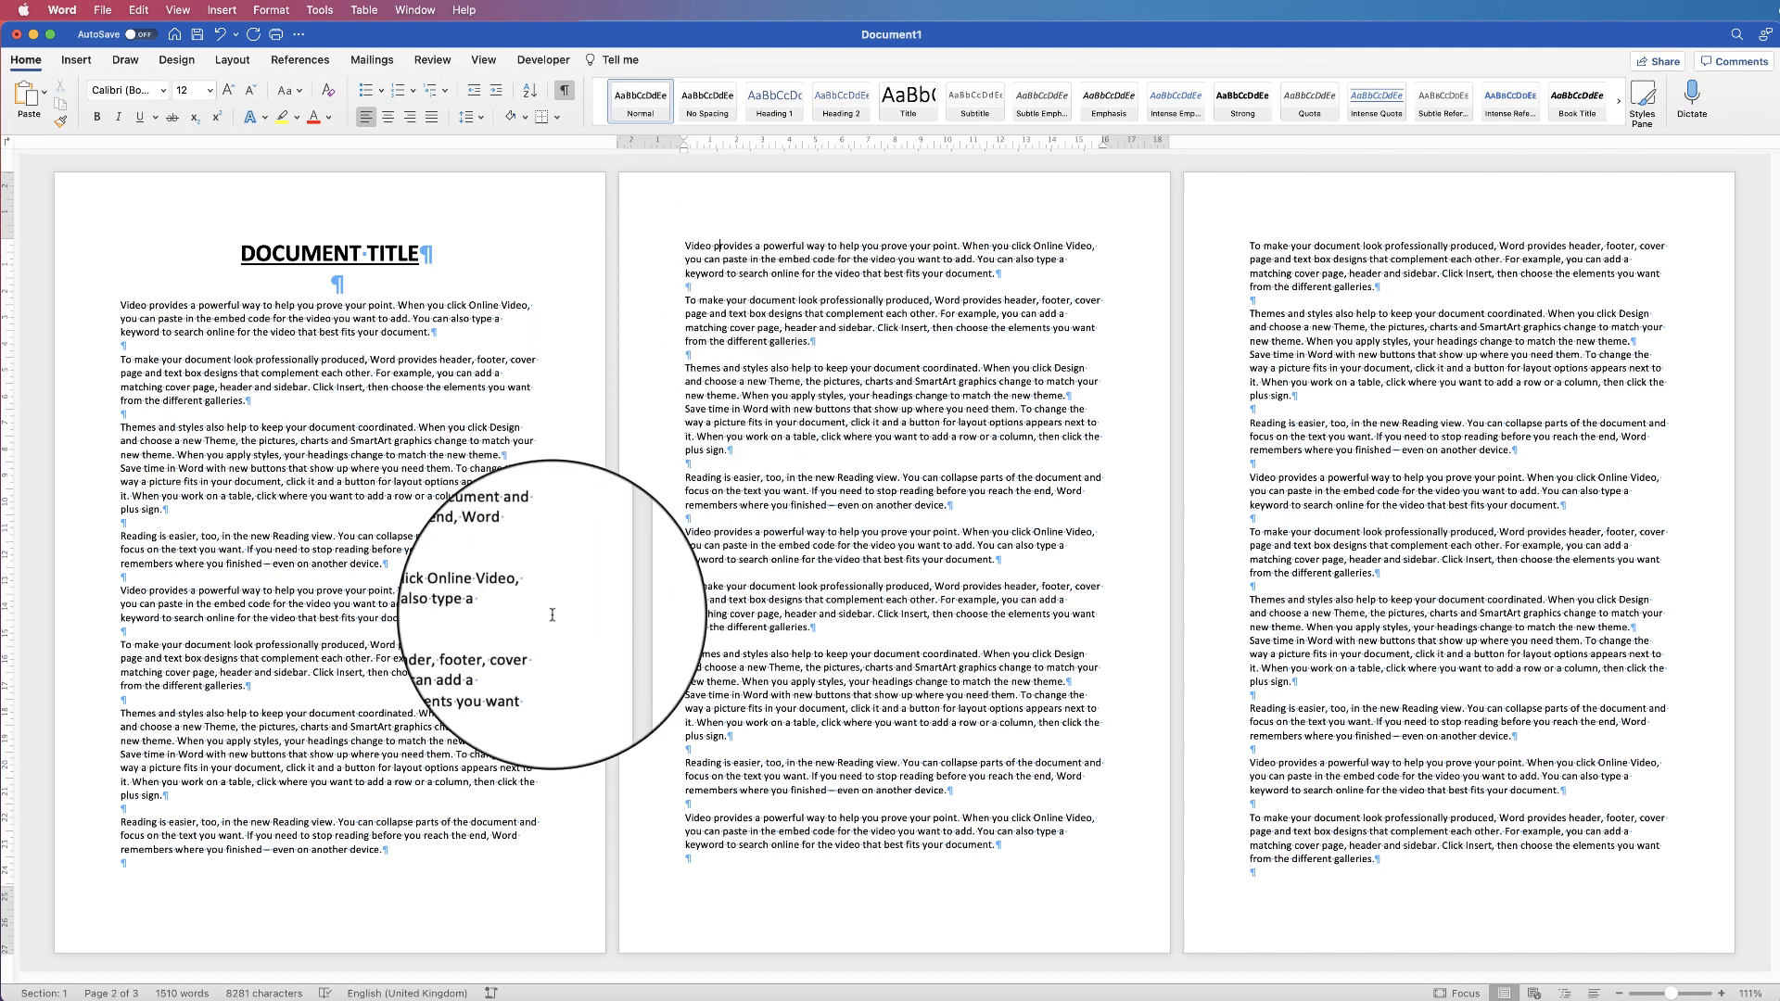
pyautogui.click(441, 850)
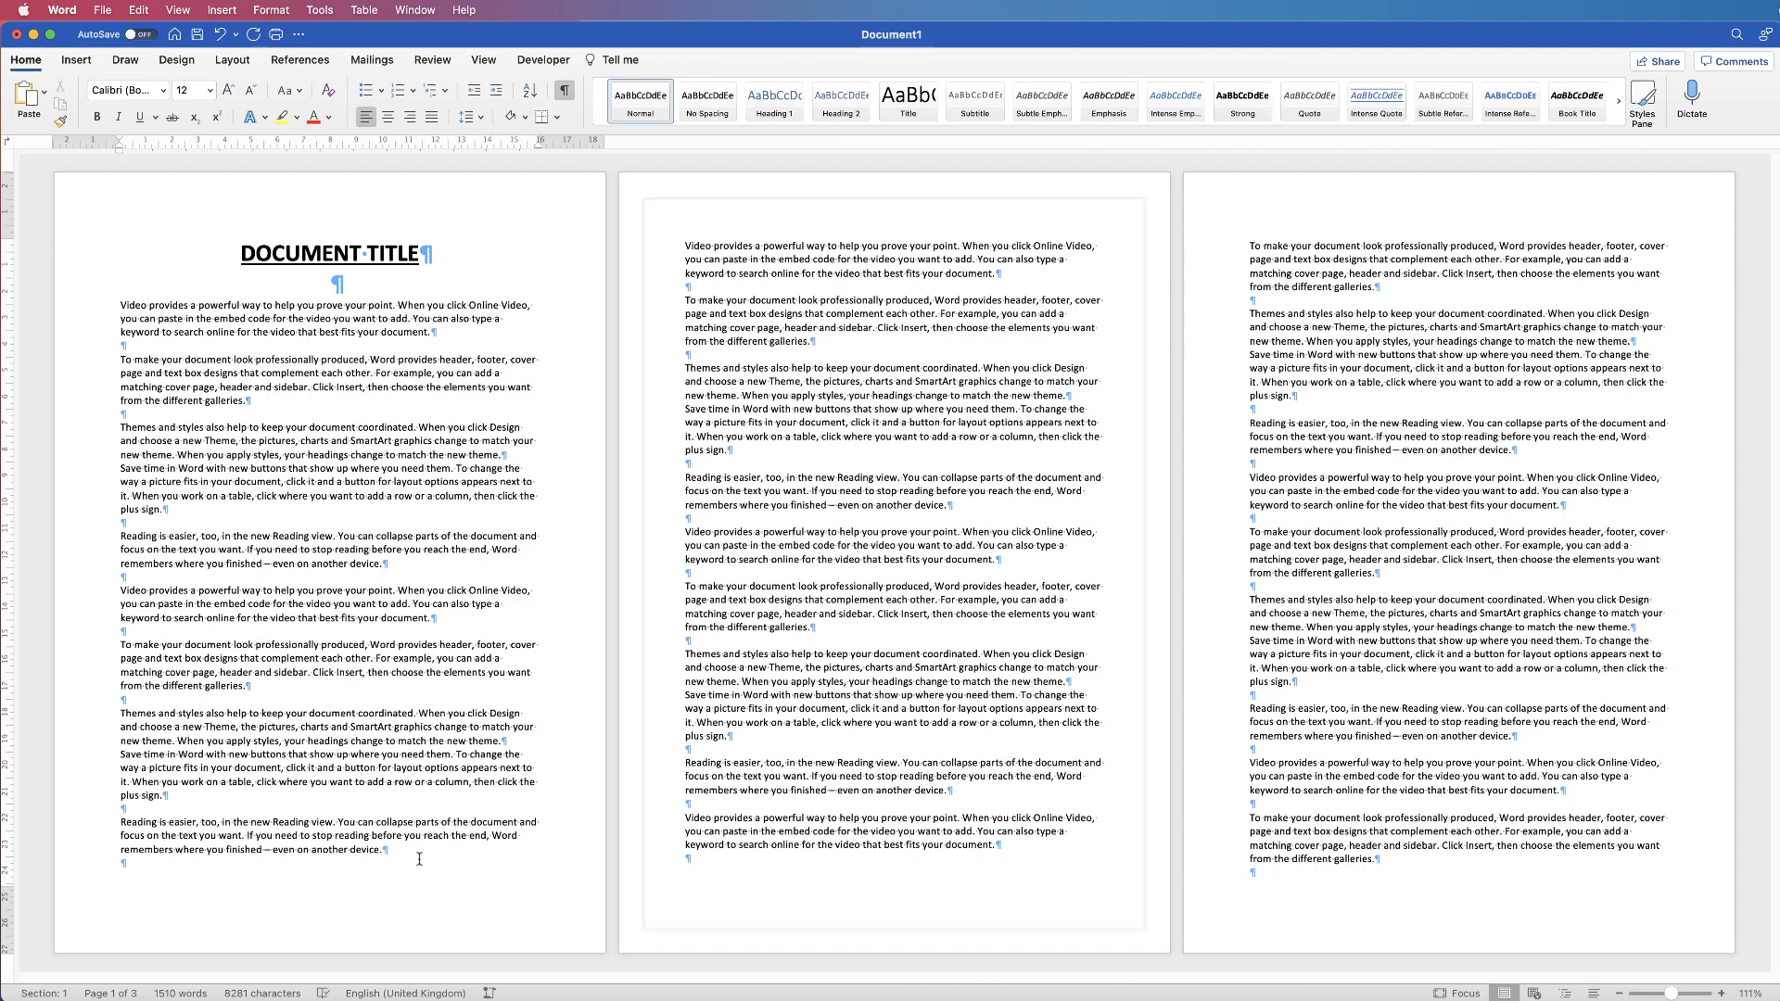
pyautogui.click(232, 60)
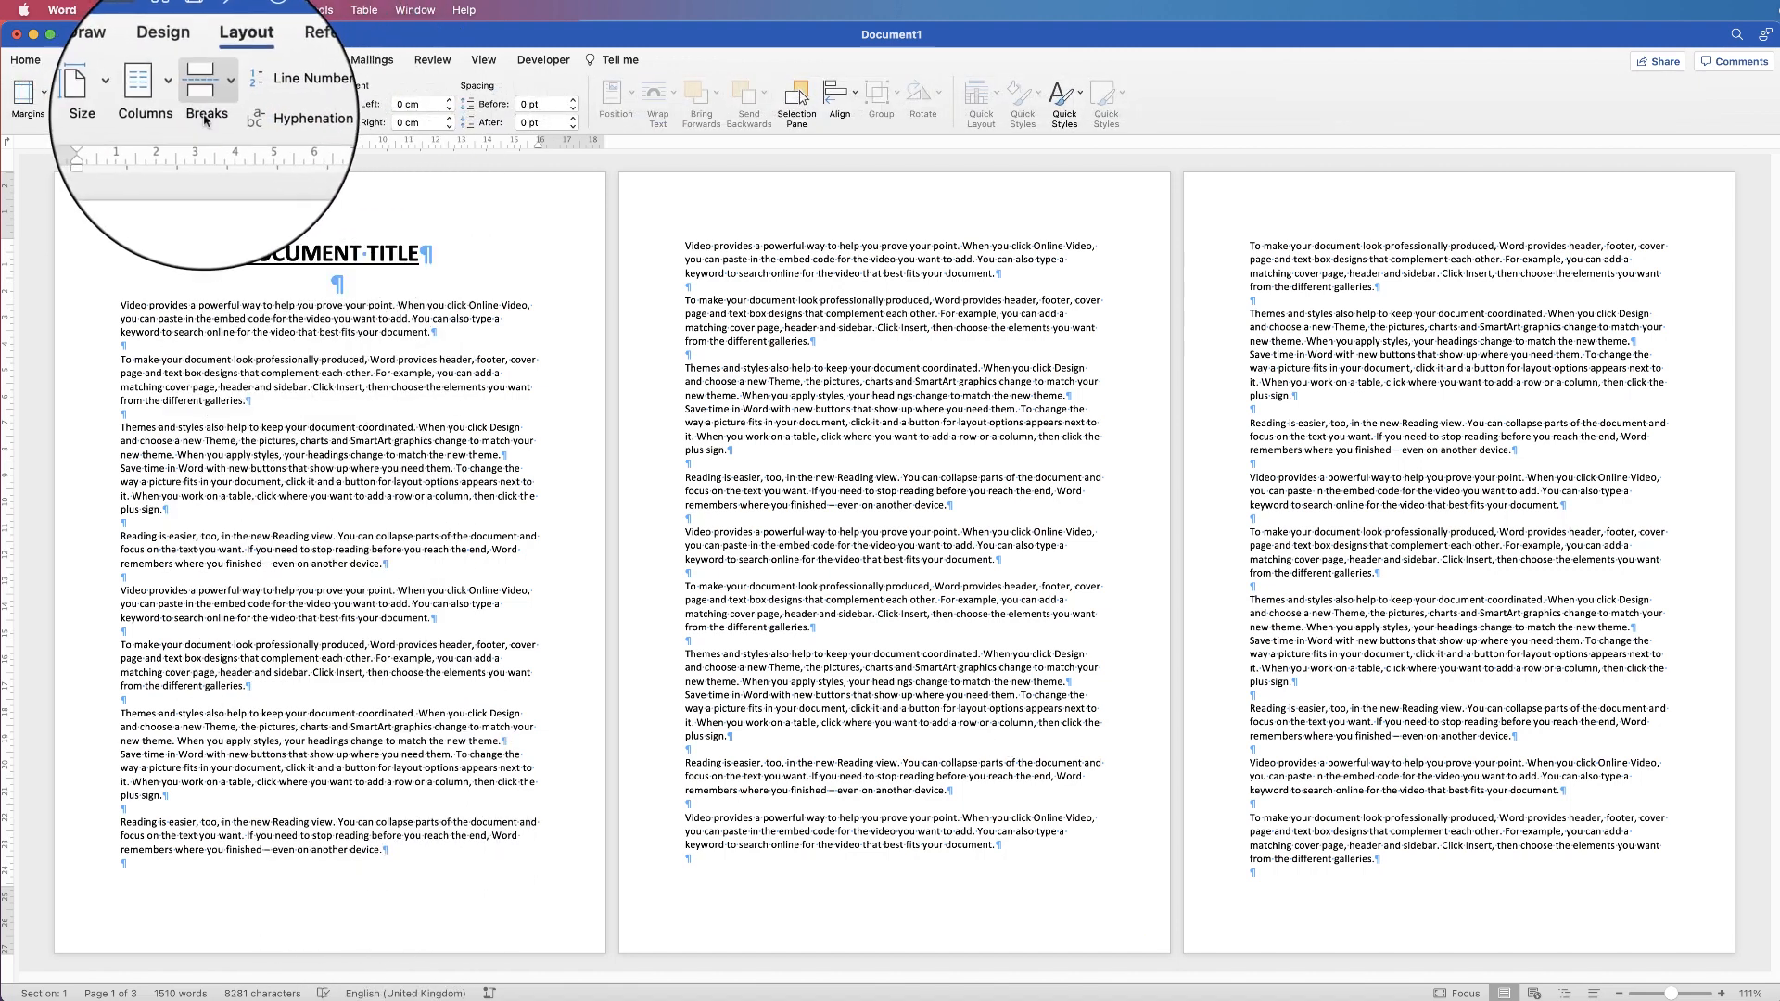
pyautogui.click(213, 93)
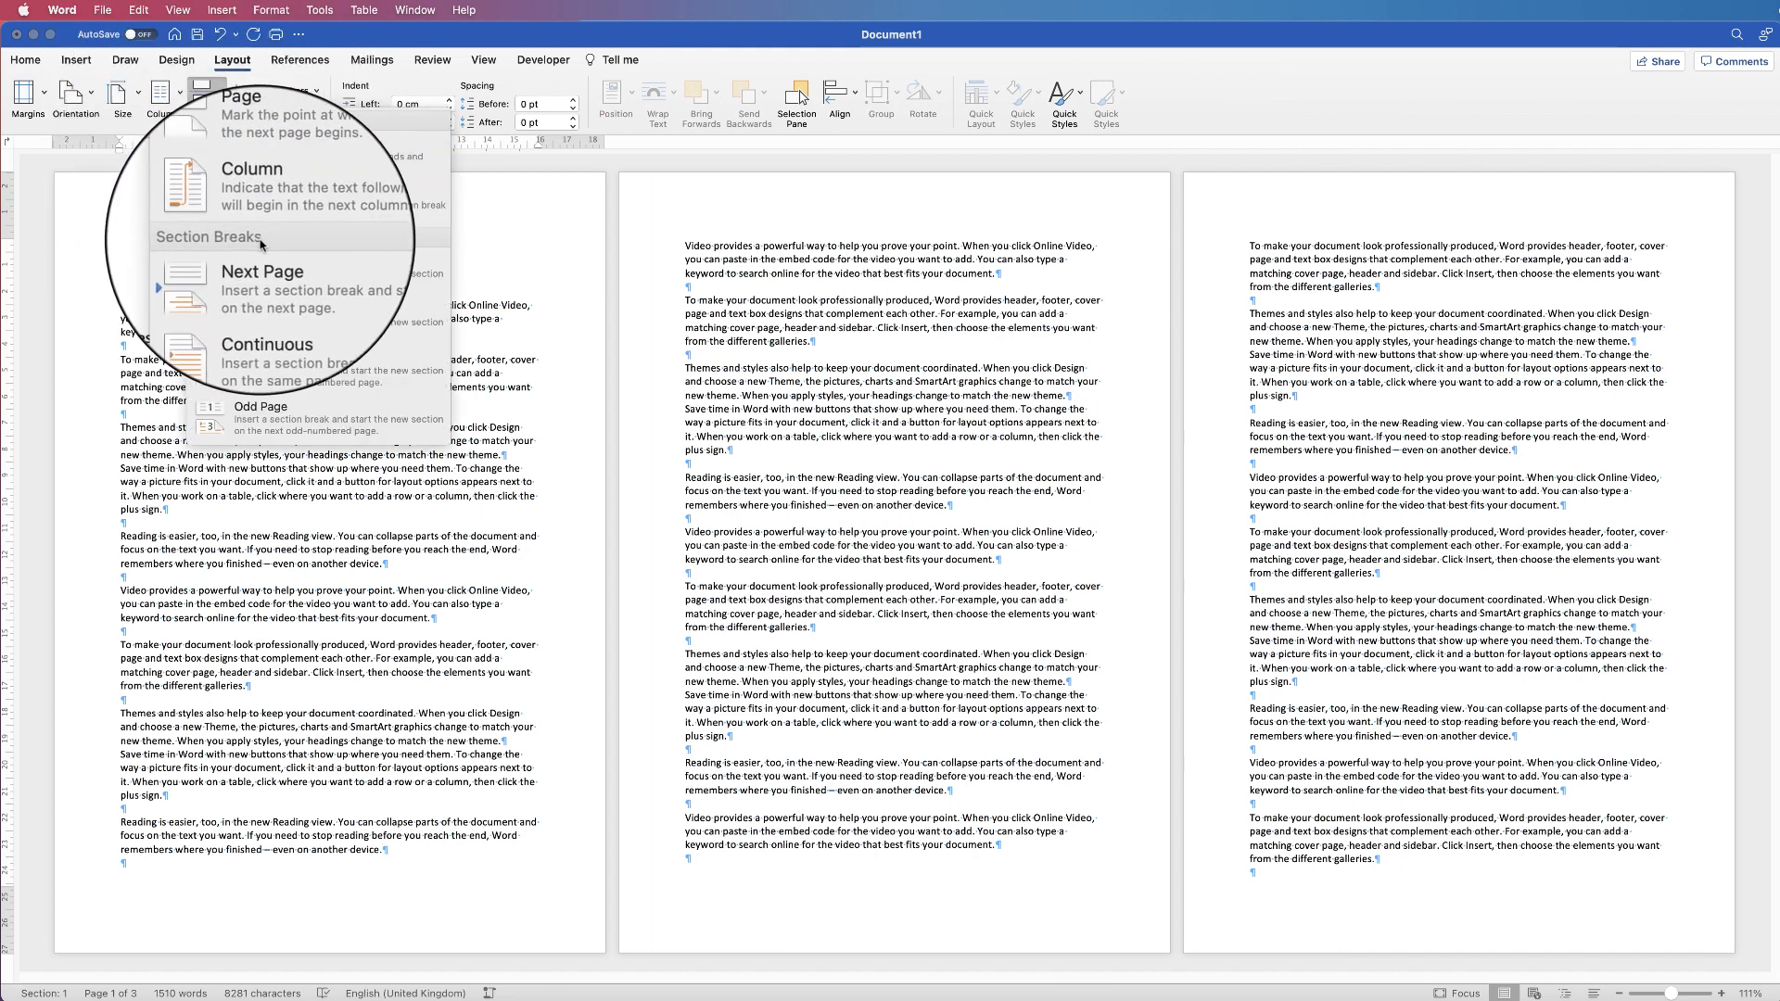
pyautogui.click(278, 273)
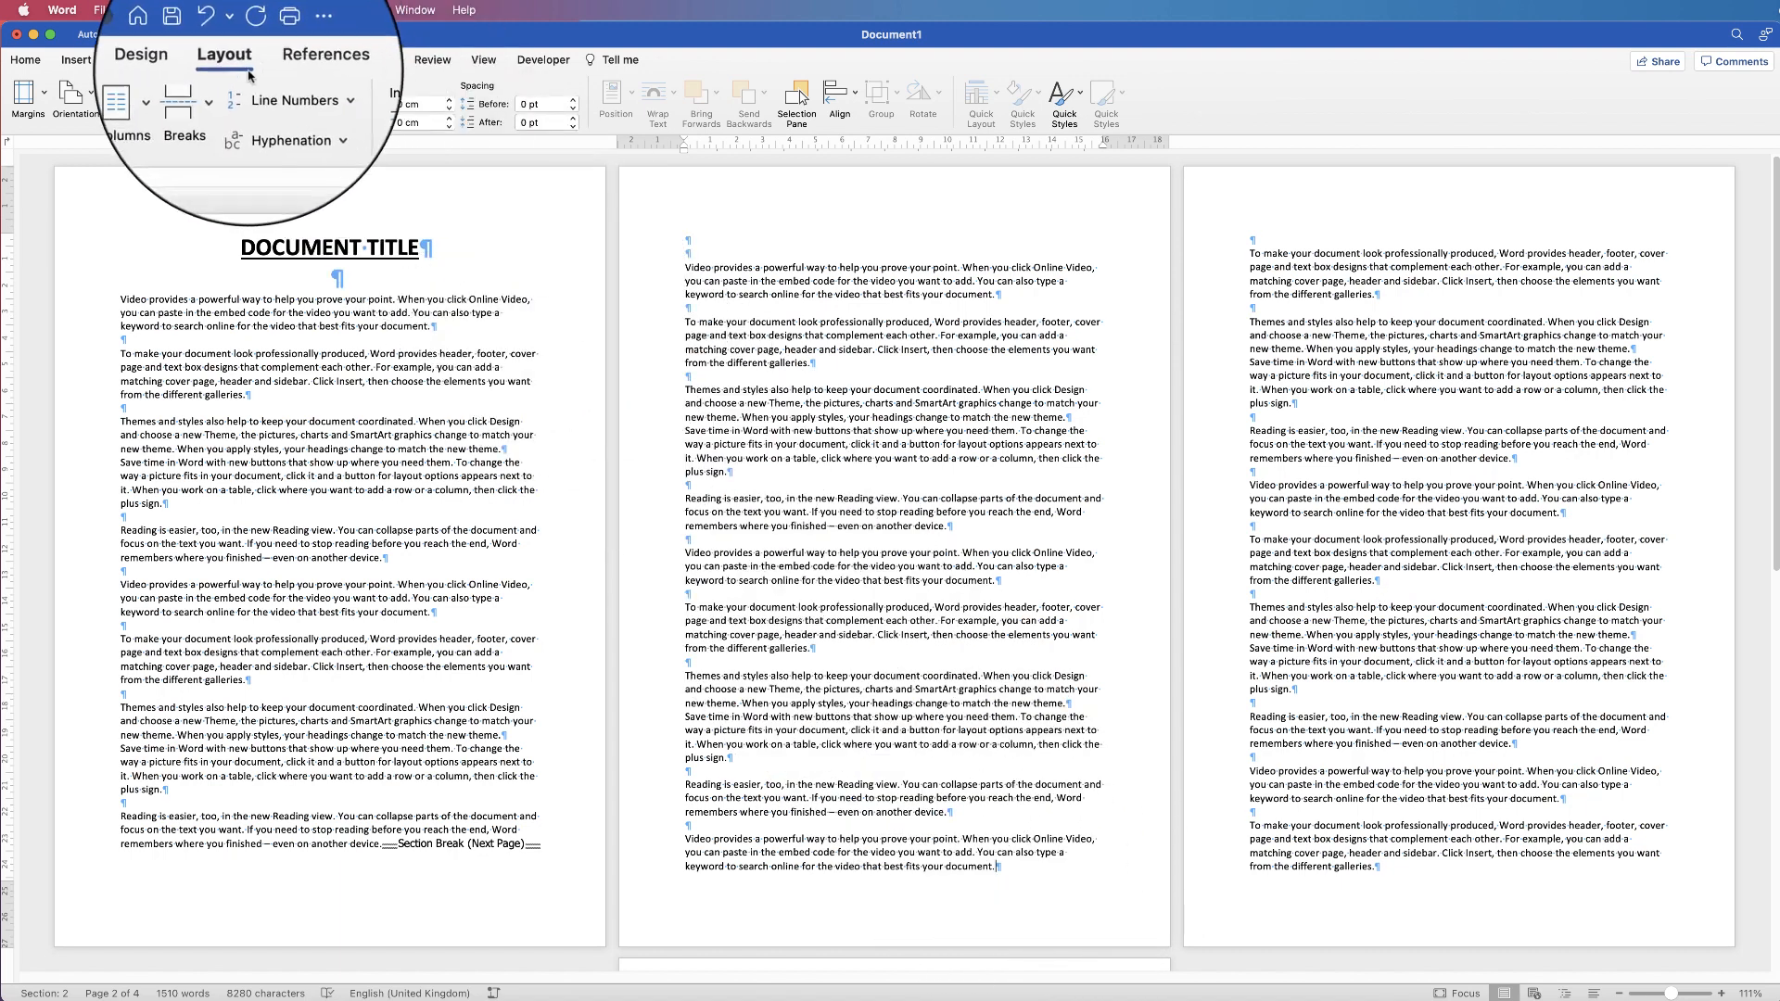
pyautogui.click(204, 91)
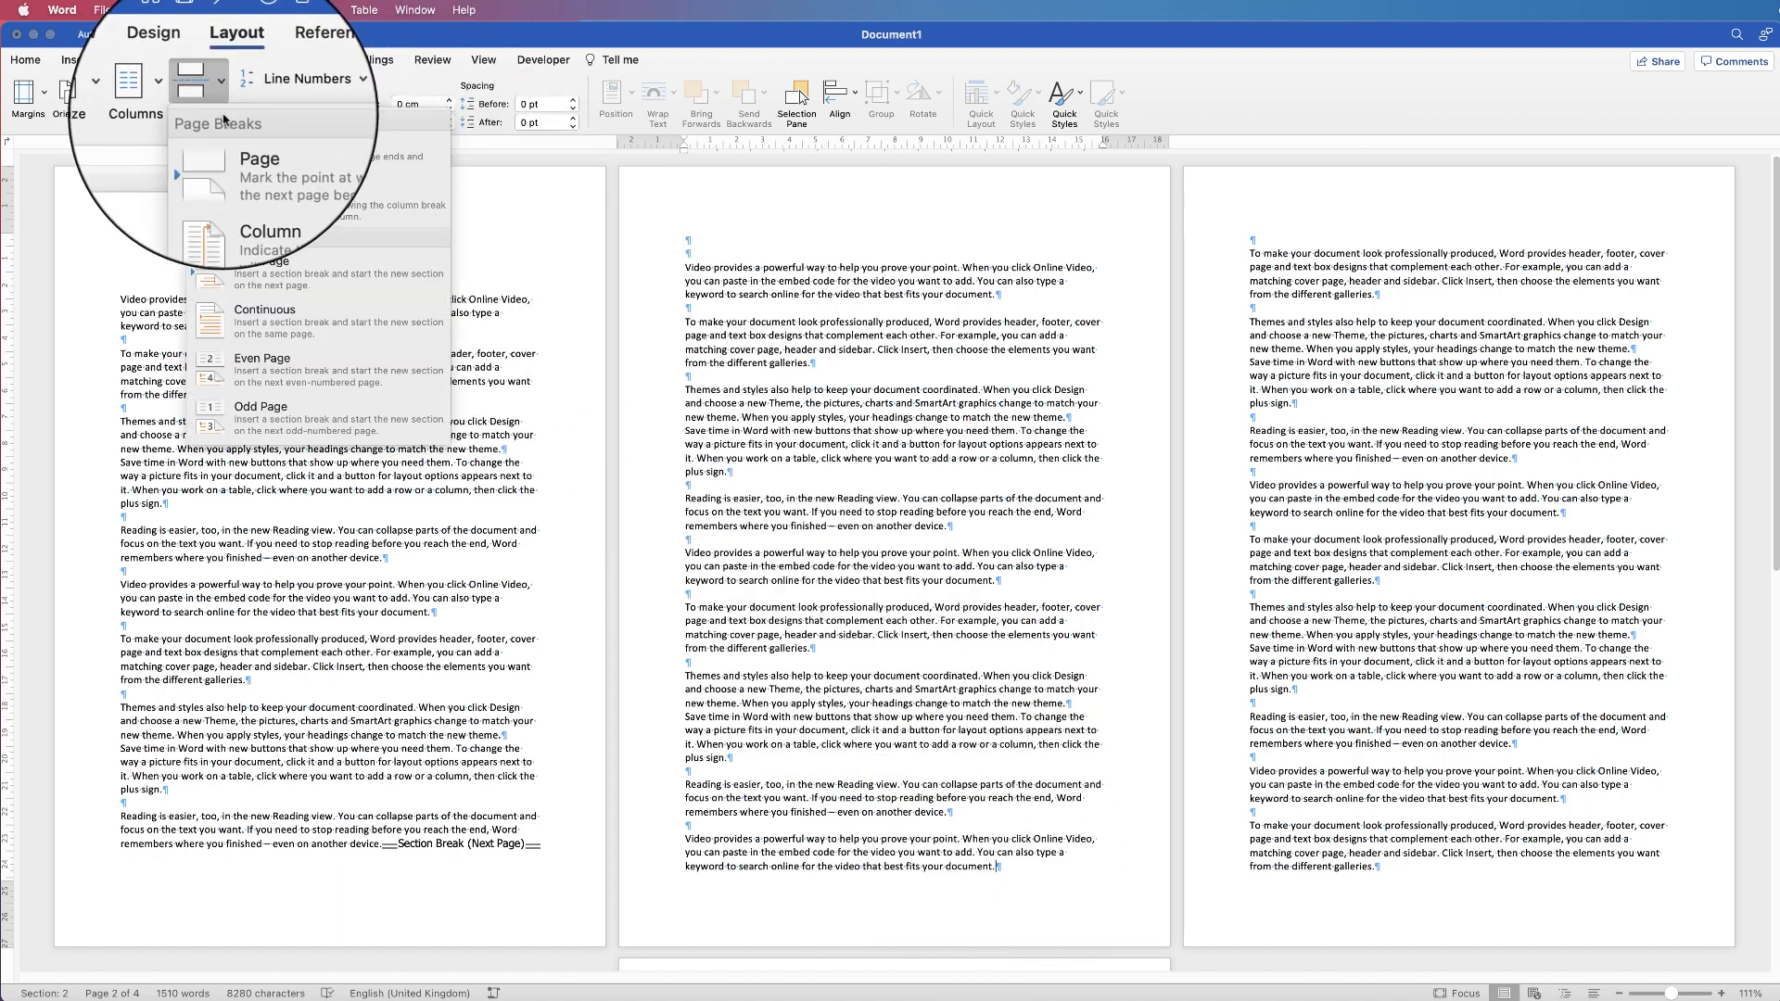
pyautogui.click(250, 260)
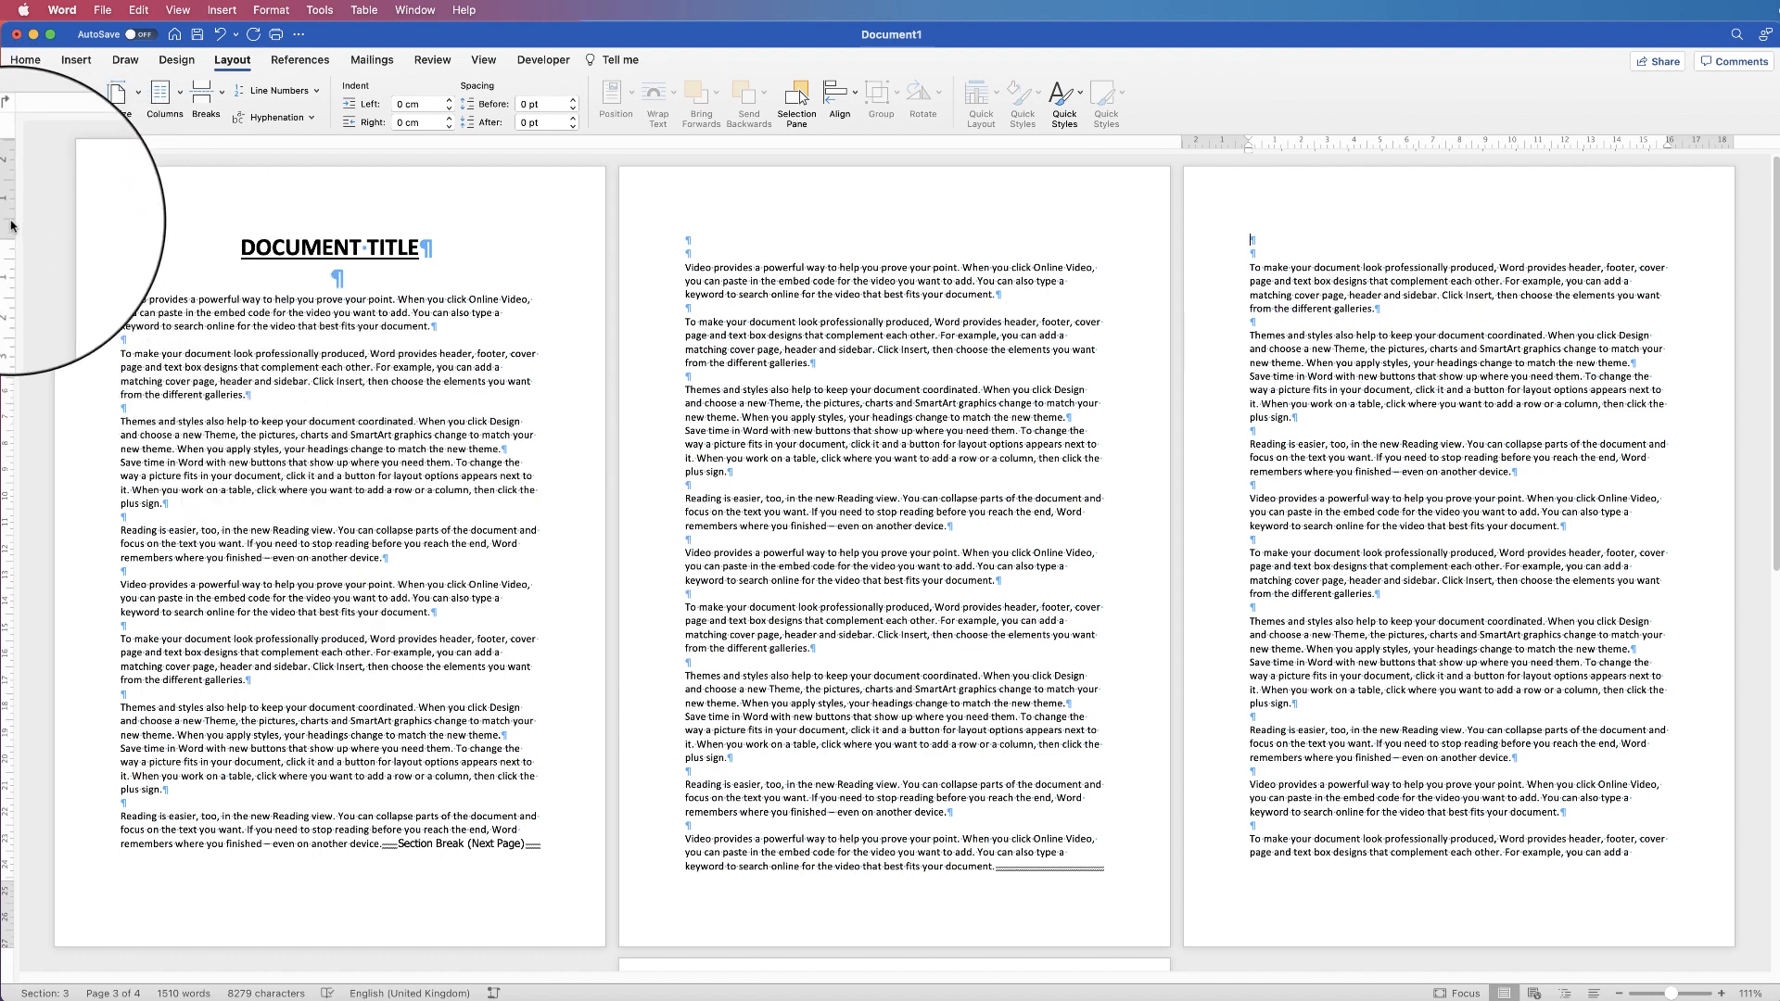
# - Shrink page two's top margin to about 0.9 cm and bottom margin to about 0.7 cm, and delete the blank lines above its first paragraph
pyautogui.click(482, 62)
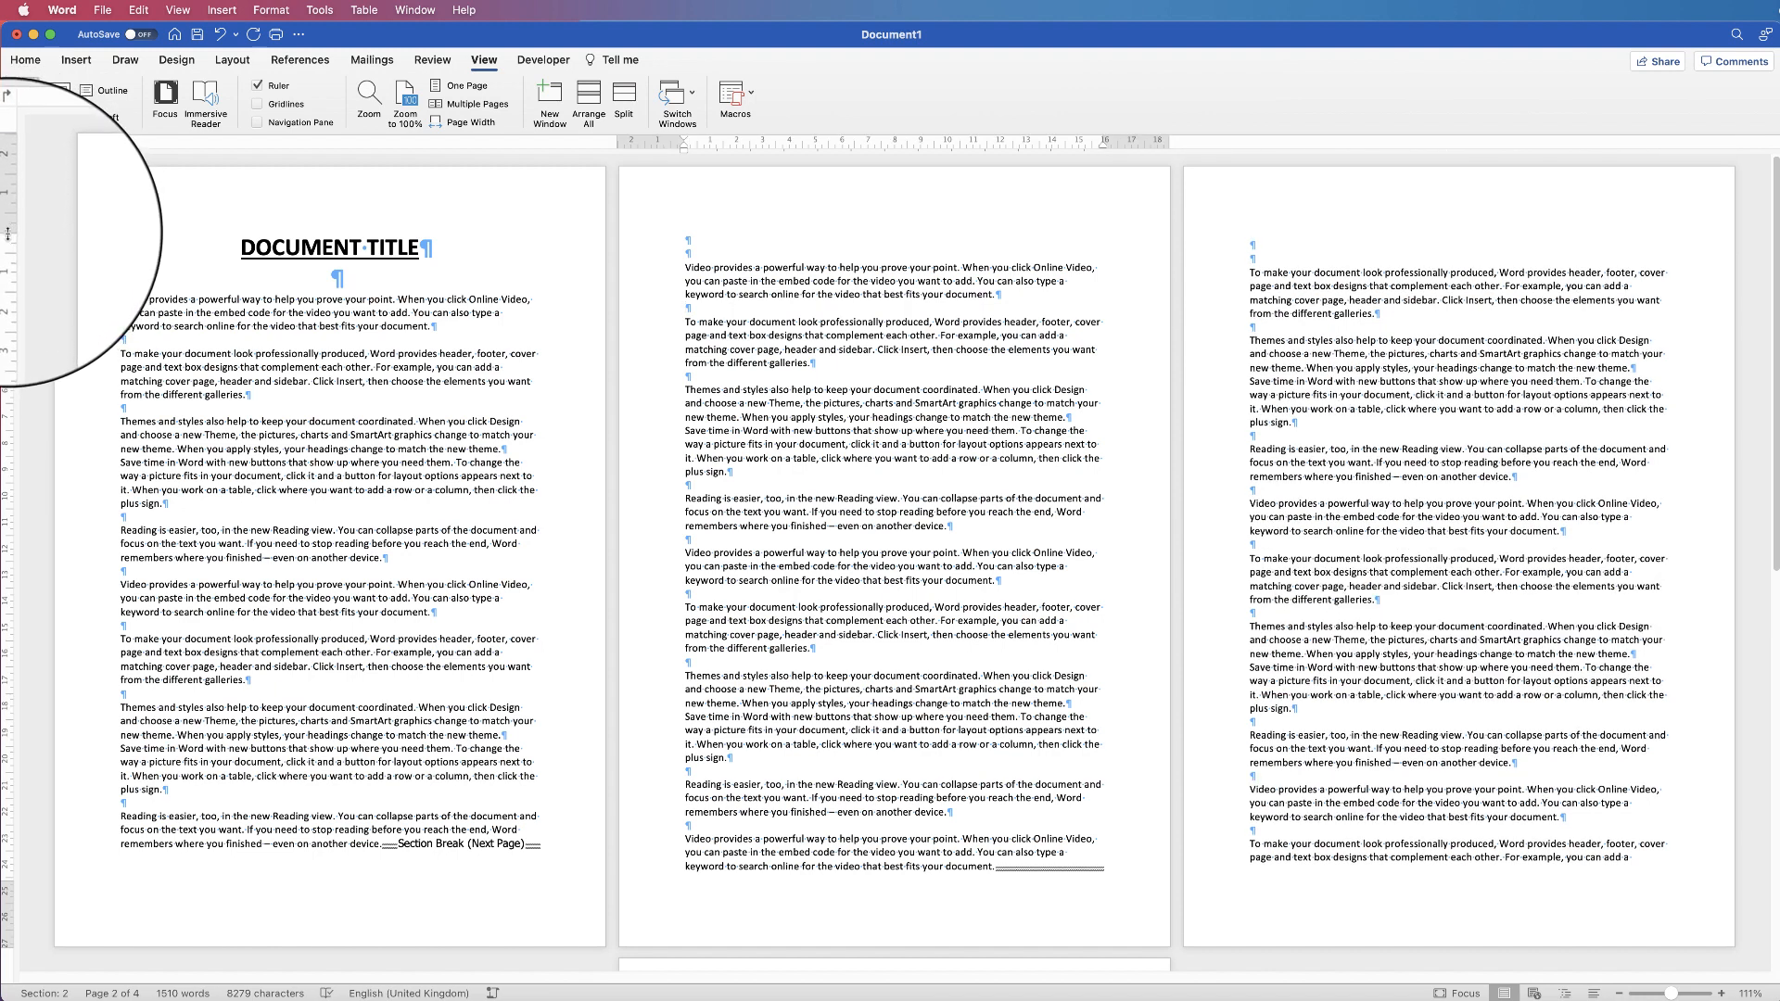
pyautogui.moveTo(6, 233); pyautogui.dragTo(6, 189)
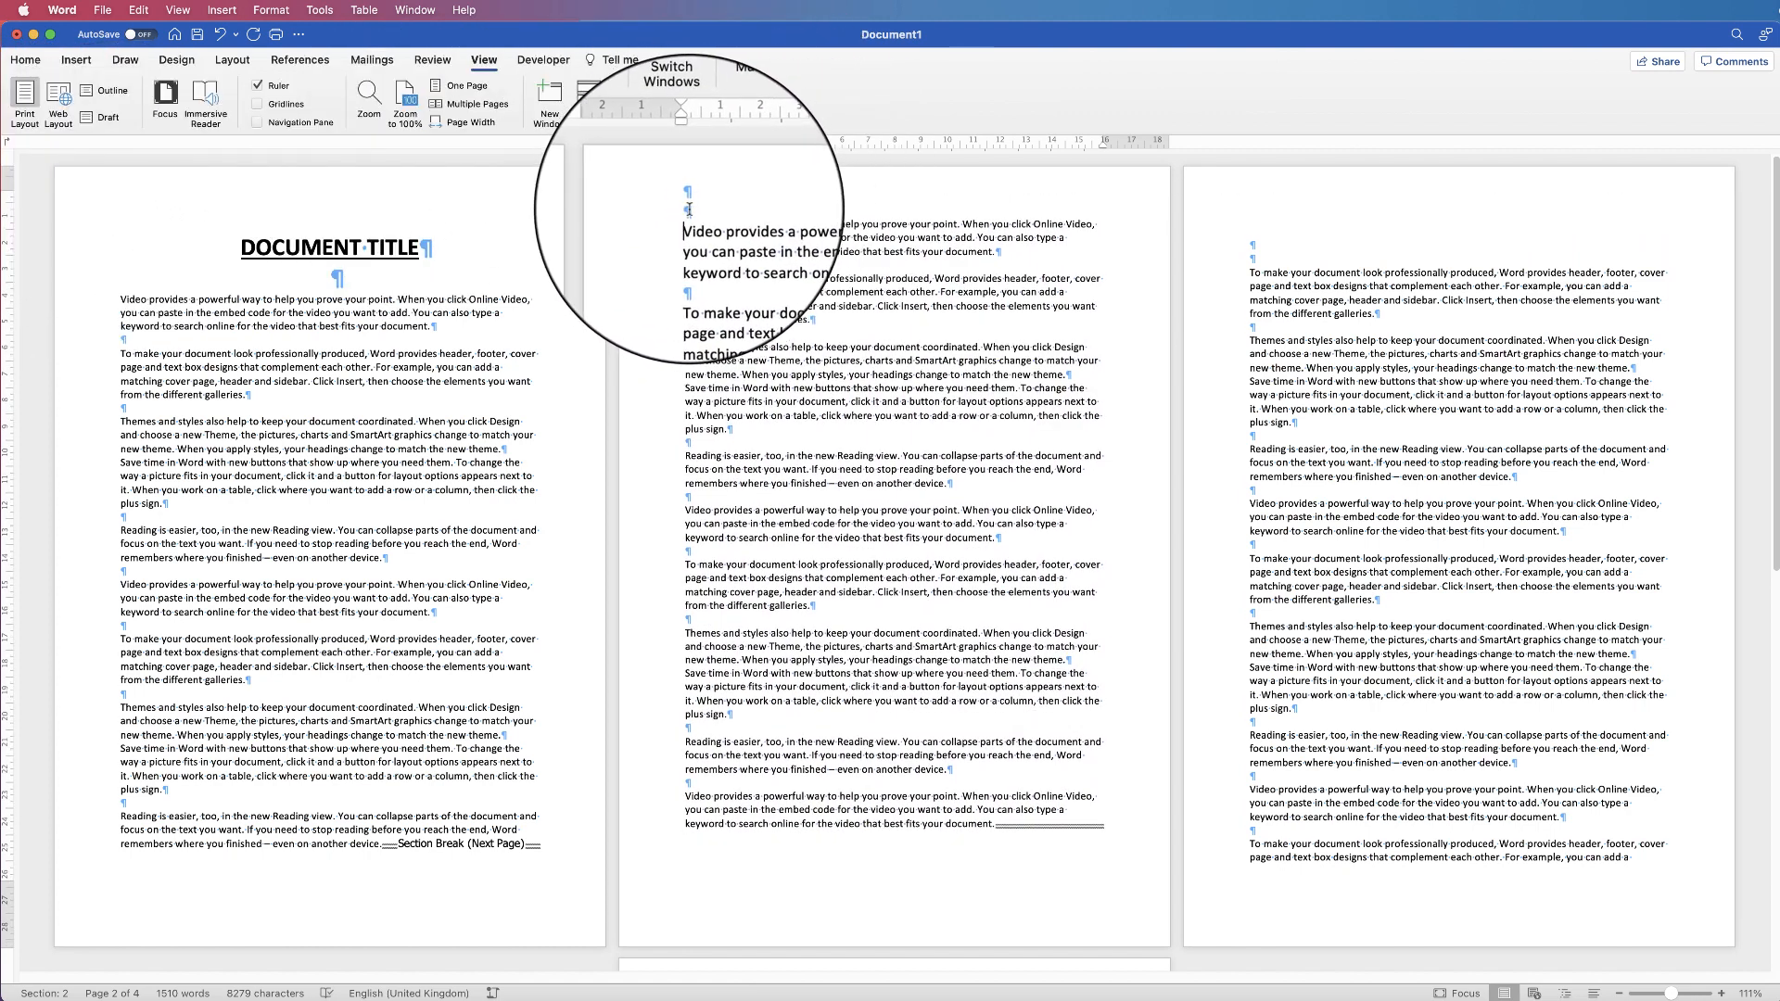
pyautogui.press('BackSpace')
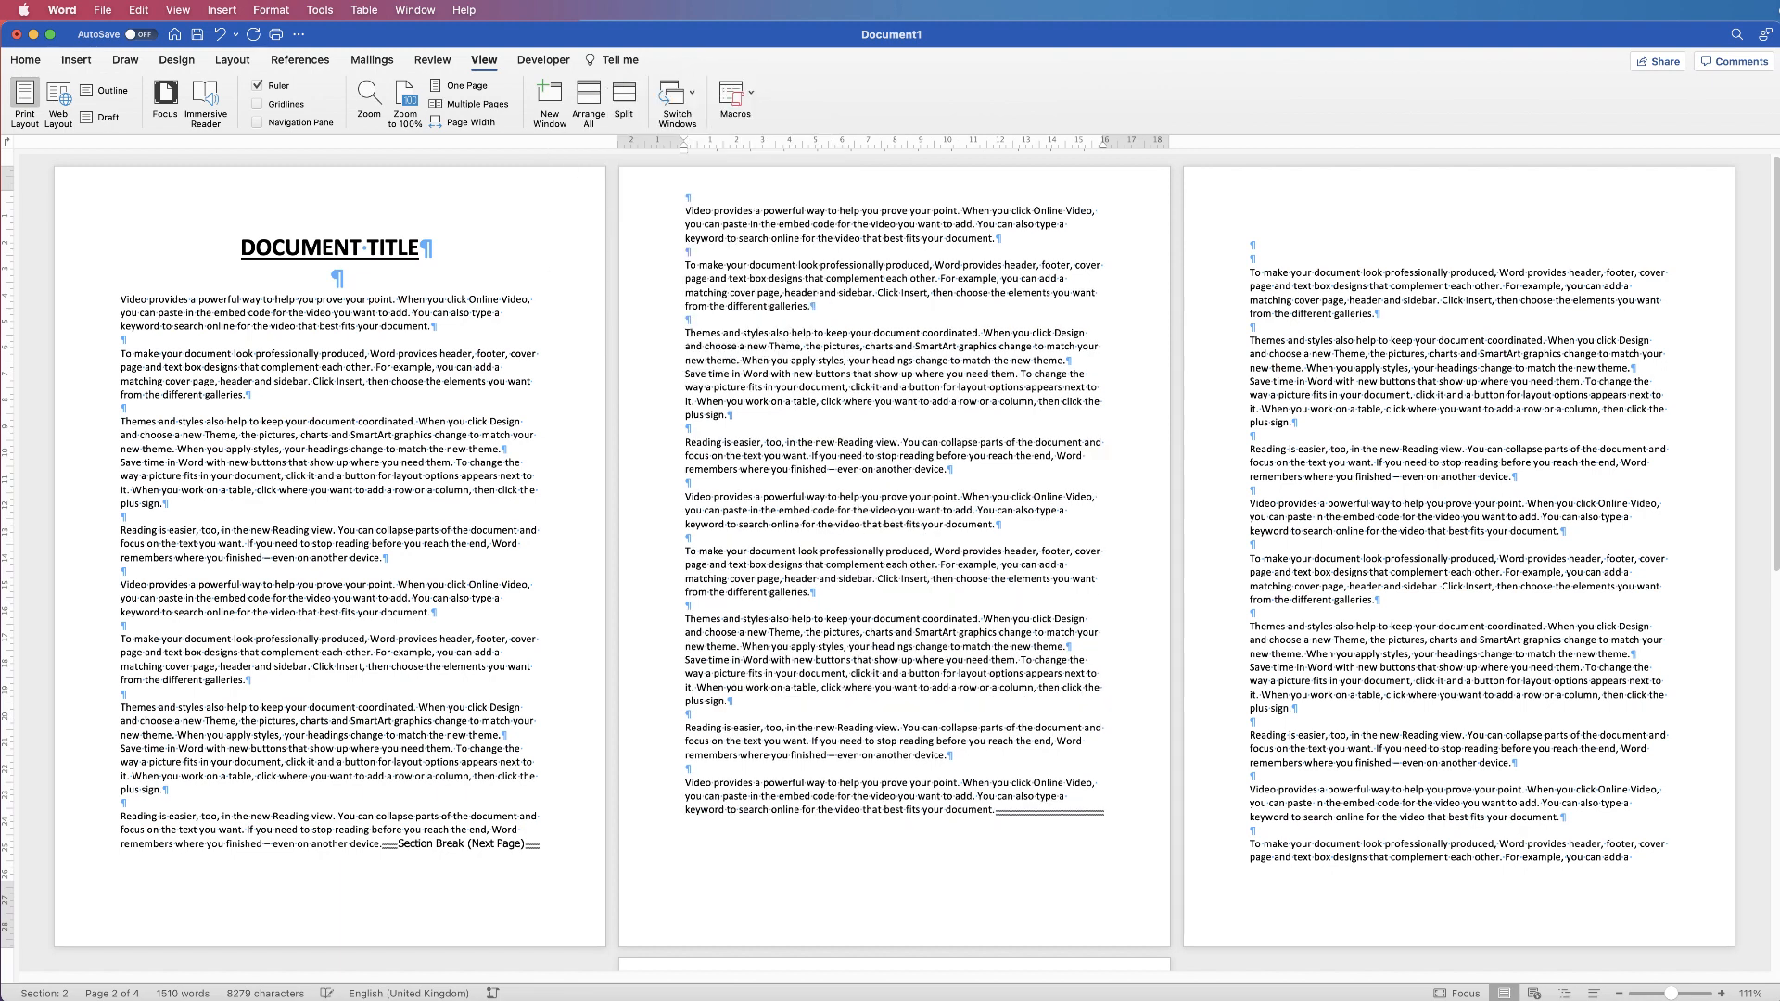
pyautogui.press('BackSpace')
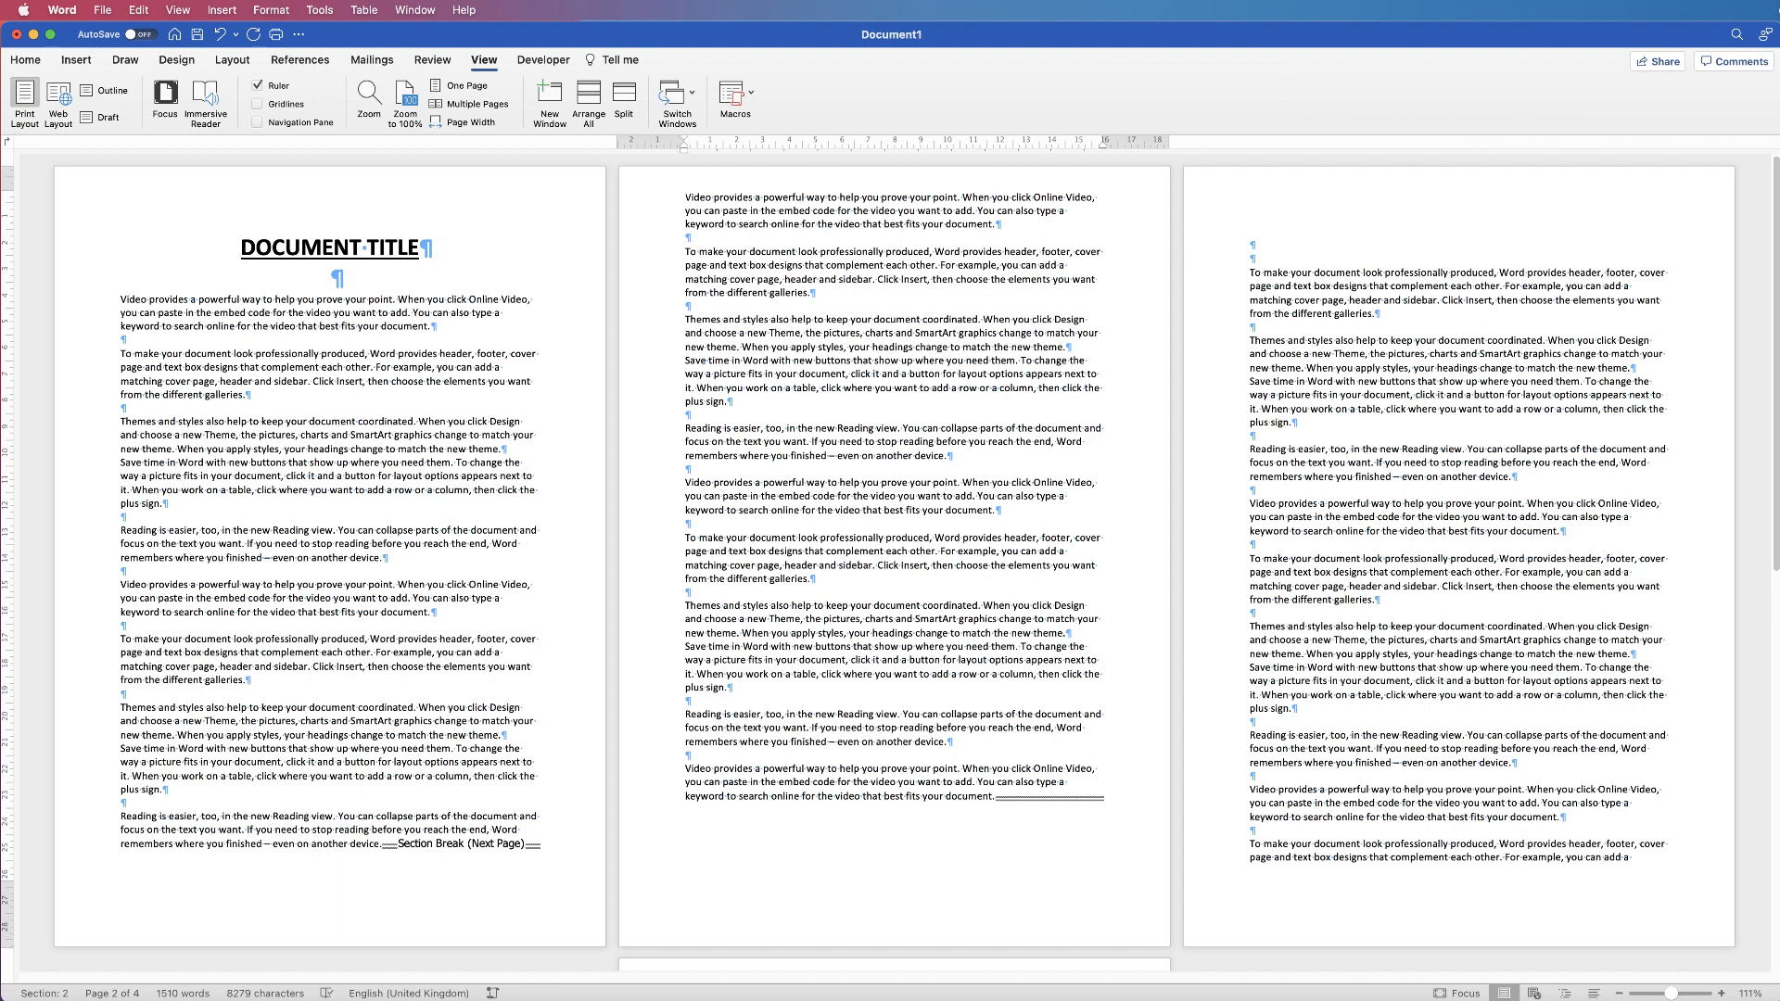
pyautogui.moveTo(7, 881); pyautogui.dragTo(7, 930)
# - Paste a copy of page three's opening text, through "plus sign.", at the end of page two and delete the part that overflows
pyautogui.moveTo(1293, 423); pyautogui.dragTo(1250, 273)
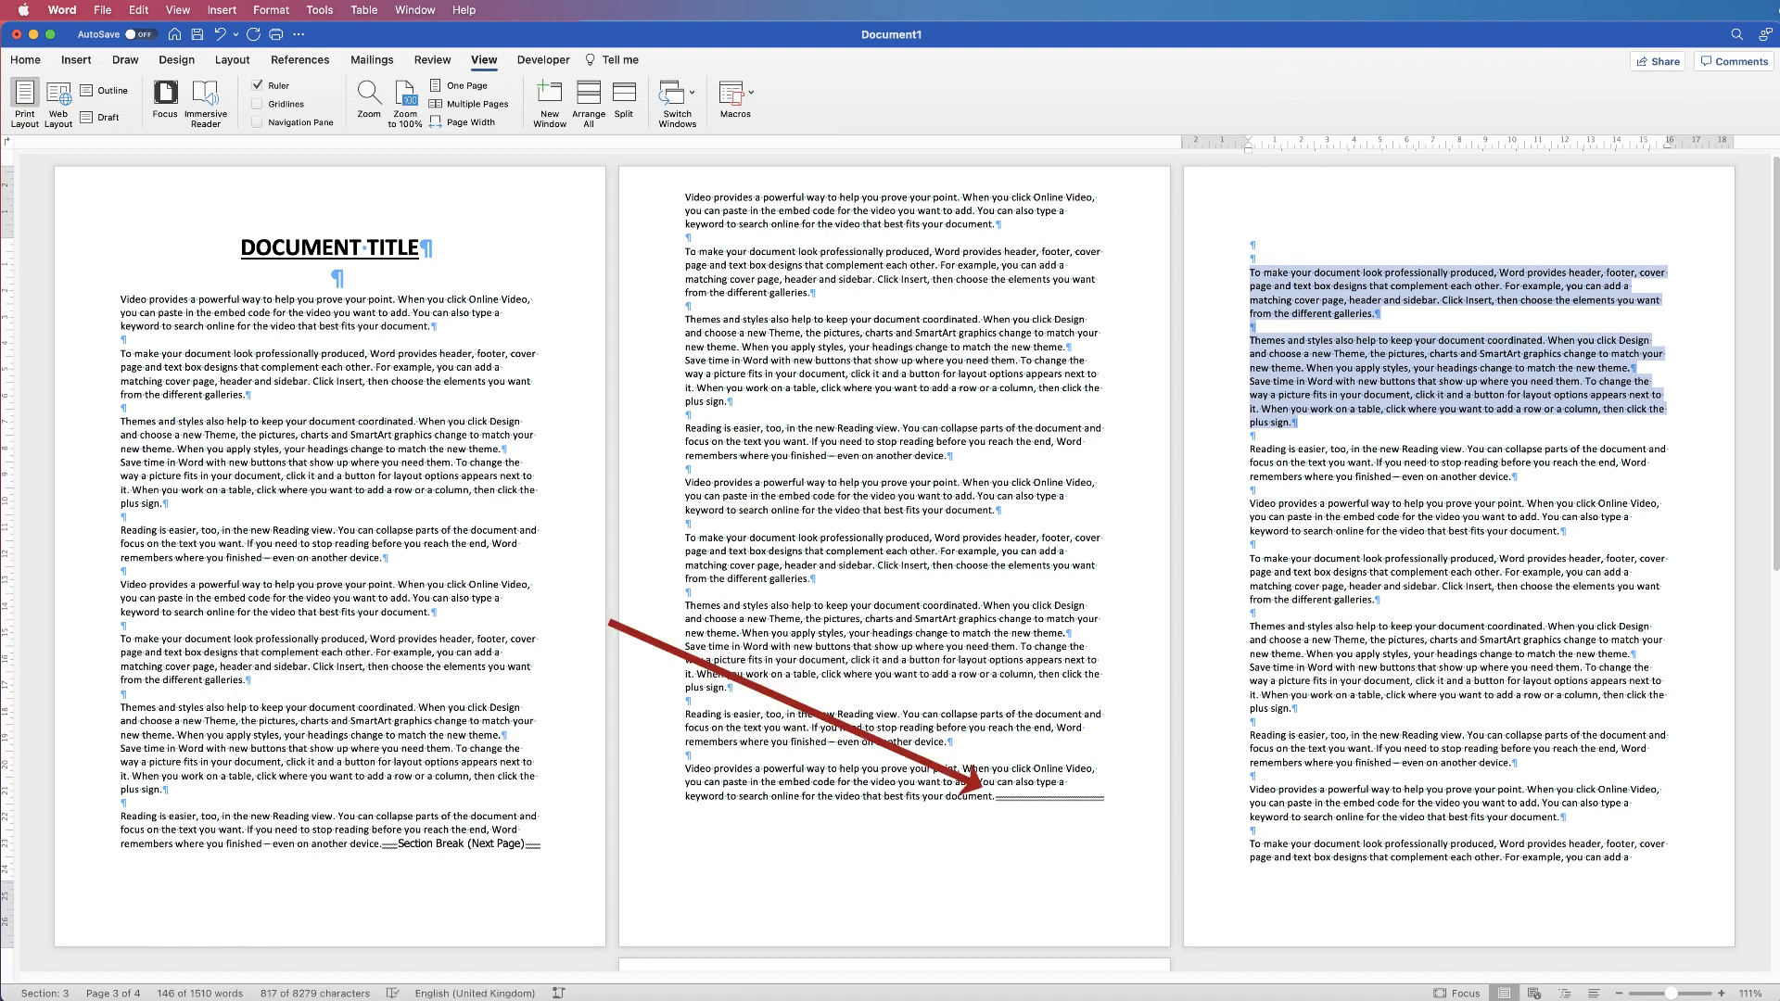
pyautogui.click(995, 796)
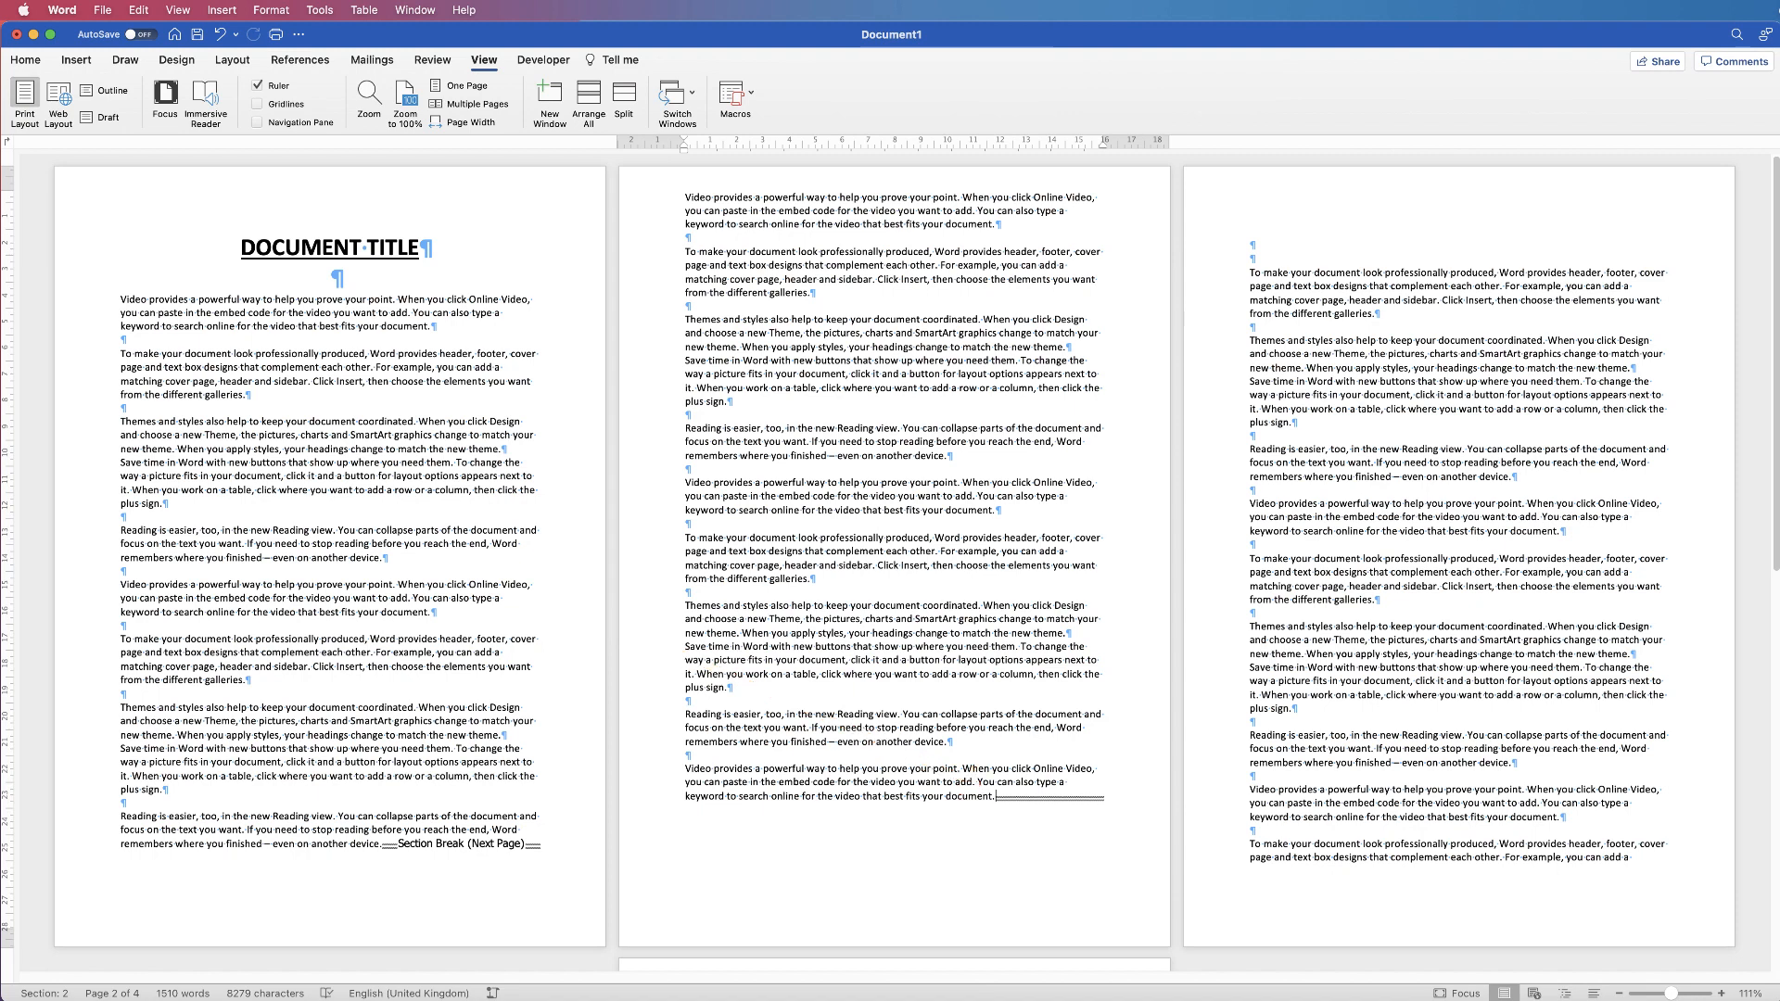
pyautogui.press('super+v')
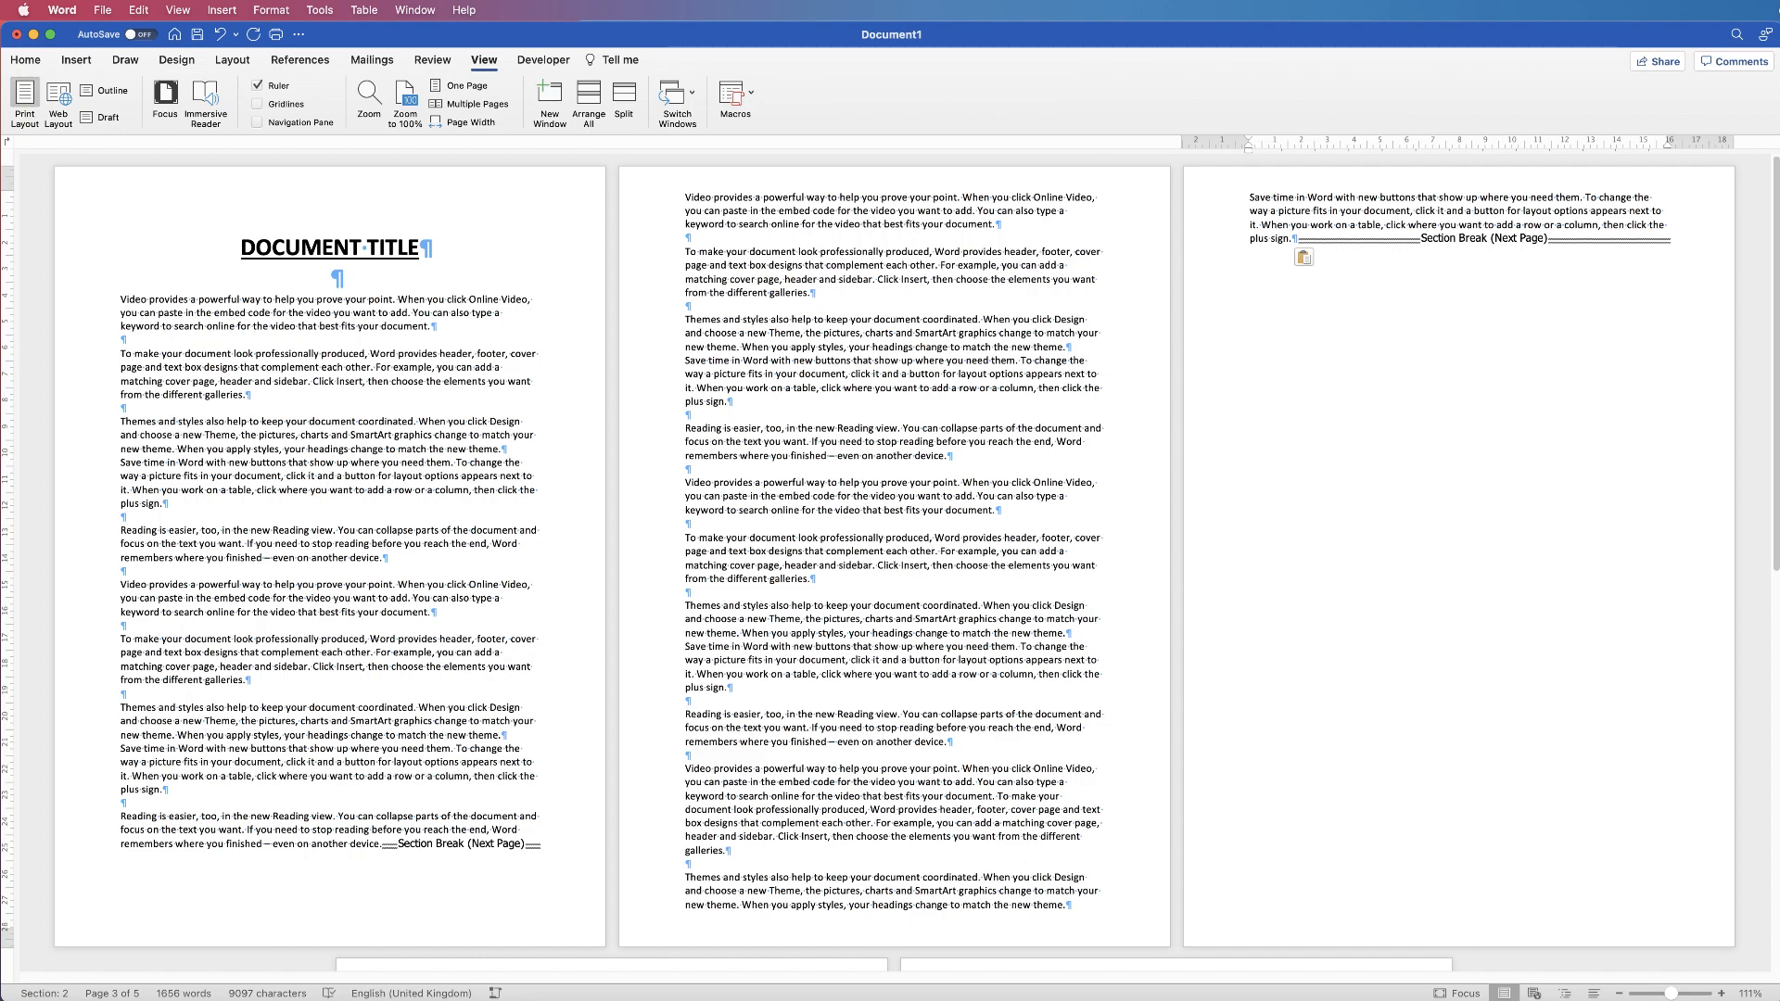
pyautogui.moveTo(1299, 238); pyautogui.dragTo(1250, 198)
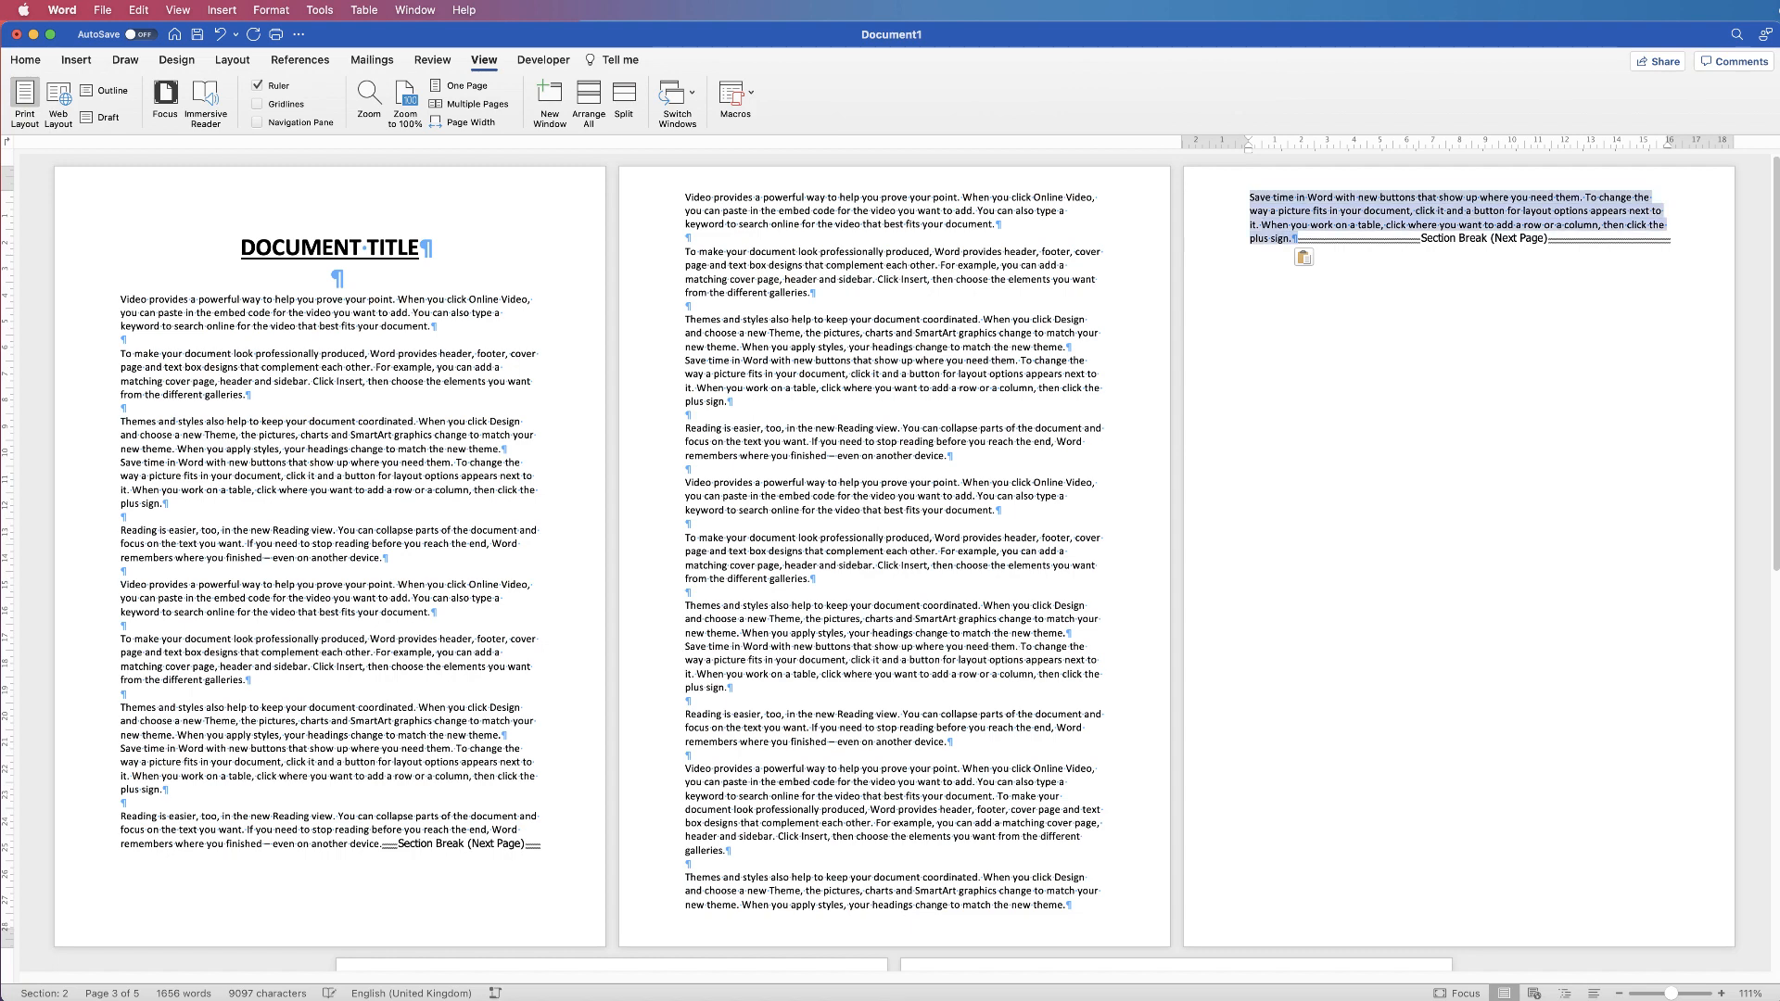
pyautogui.press('BackSpace')
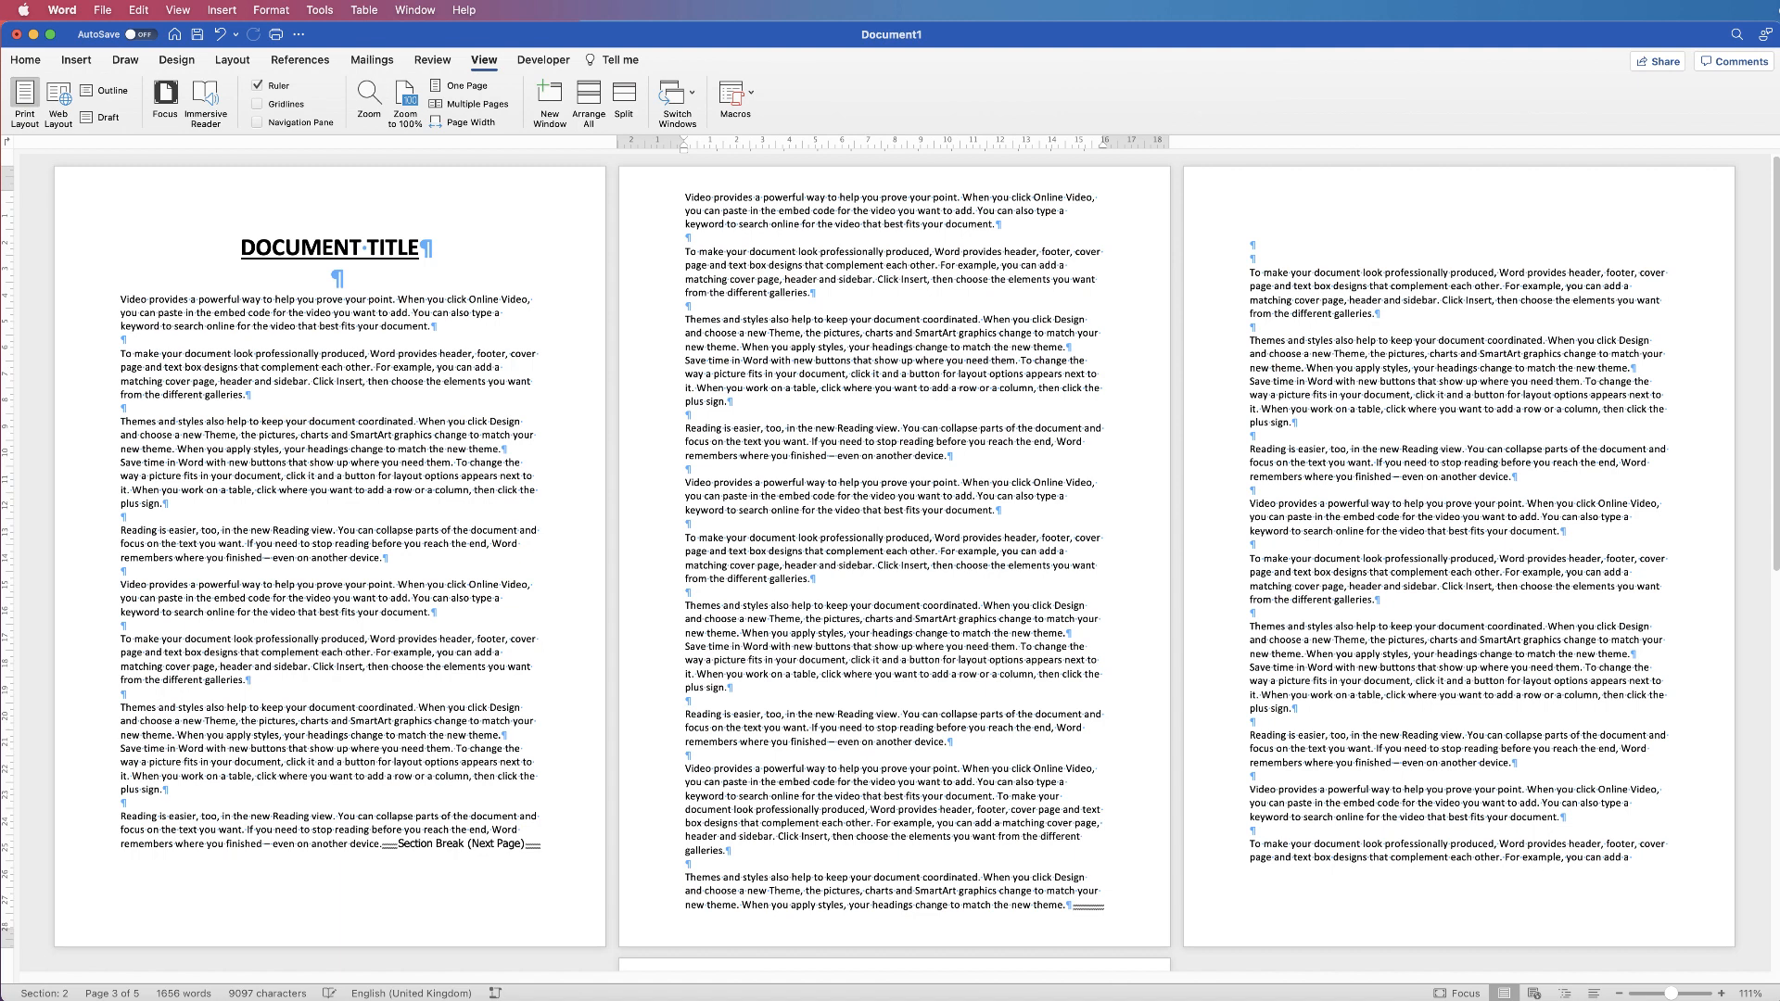
# - Remove the blank lines atop page three and its duplicated text from "To make your document" through "match the new theme."
pyautogui.press('BackSpace')
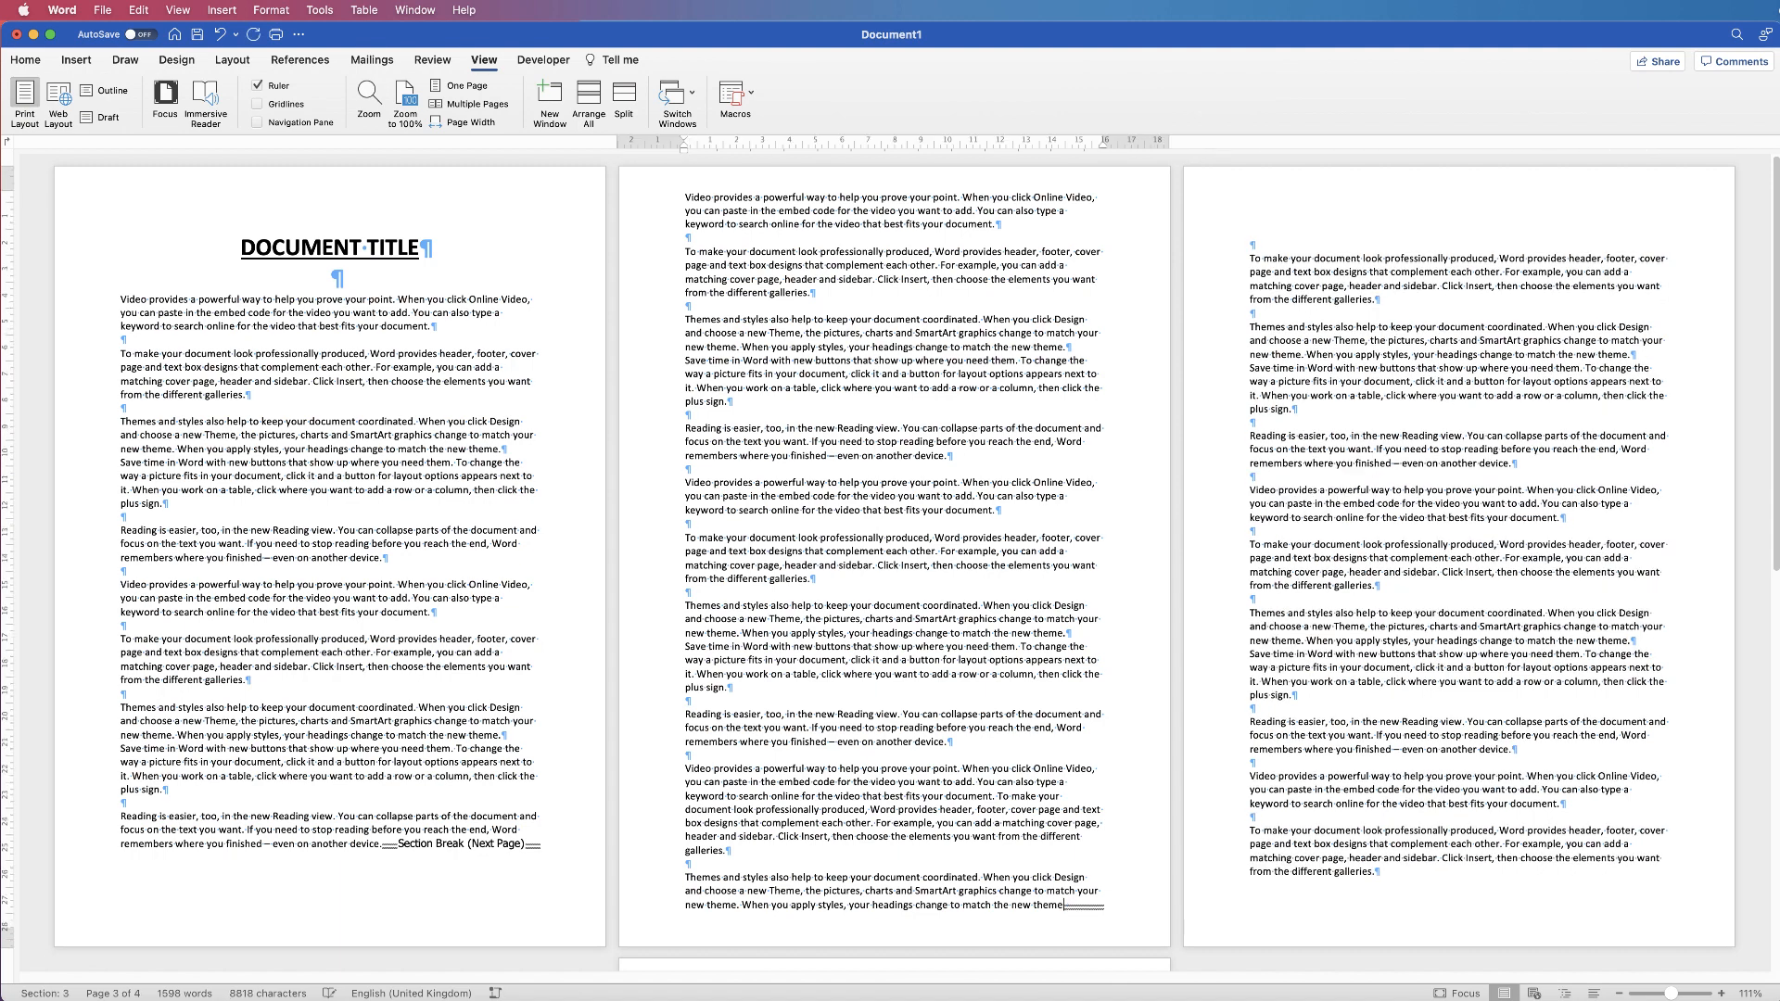
pyautogui.press('BackSpace')
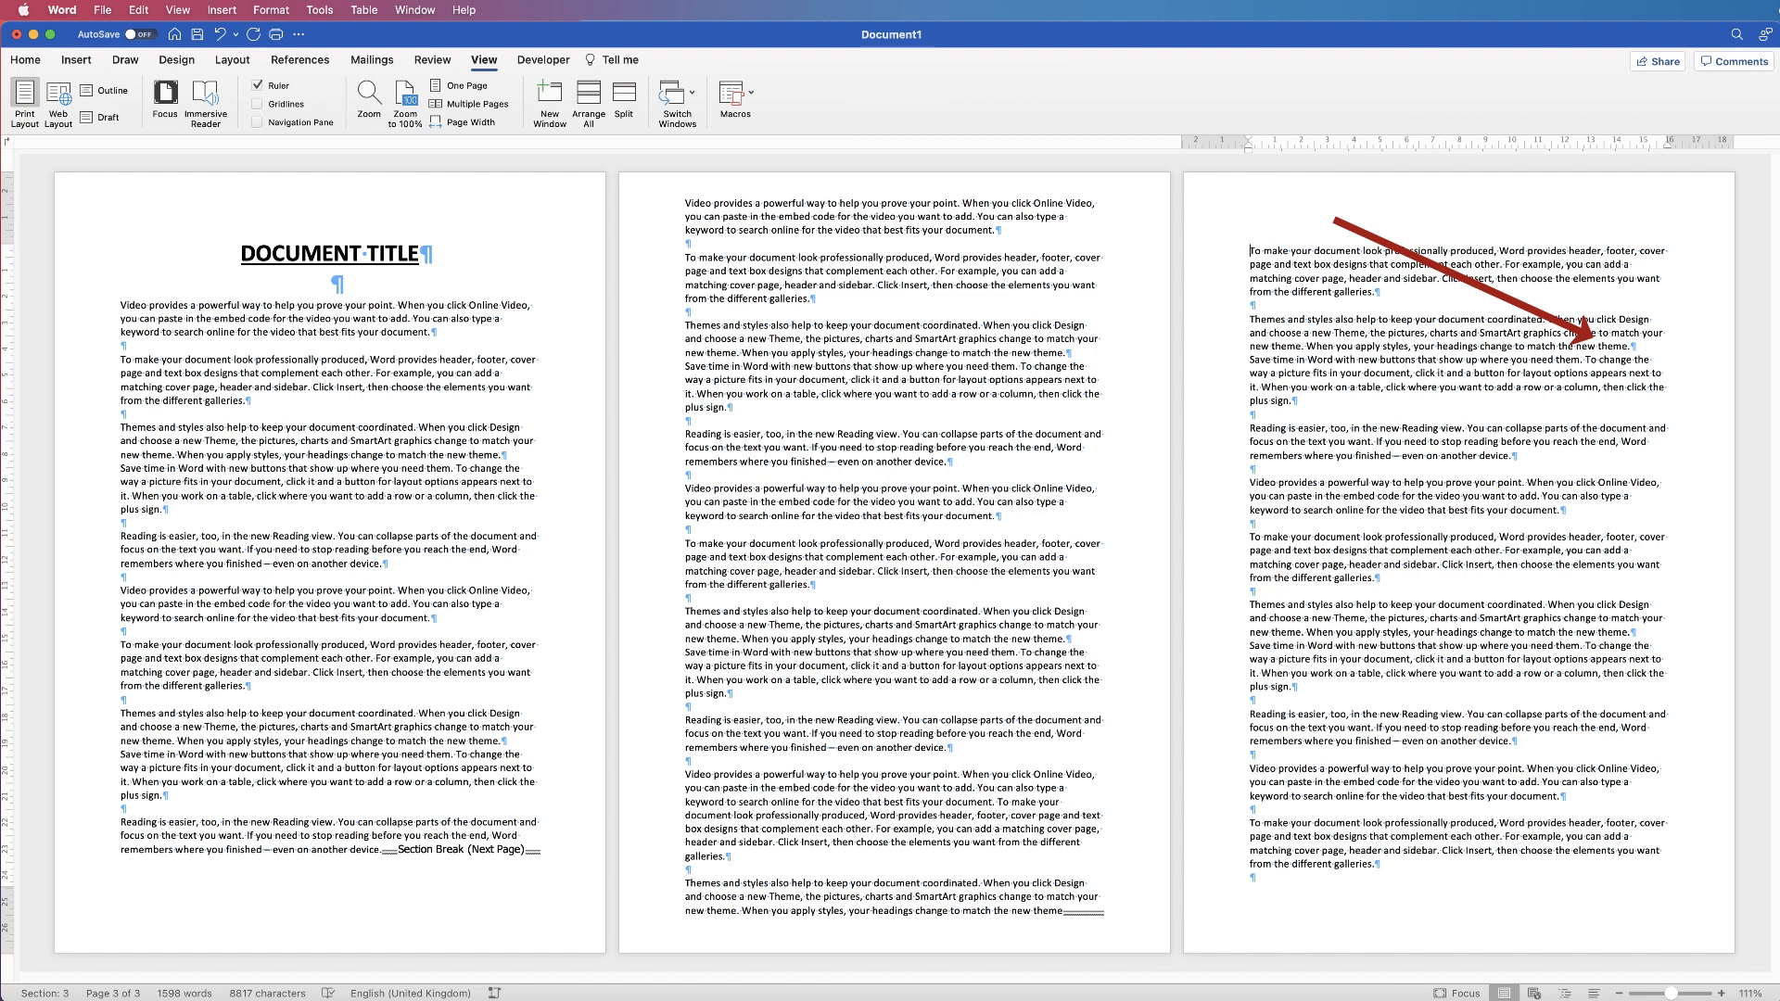
pyautogui.moveTo(1641, 347)
pyautogui.mouseDown()
pyautogui.moveTo(1461, 279)
pyautogui.moveTo(1249, 252)
pyautogui.mouseUp()
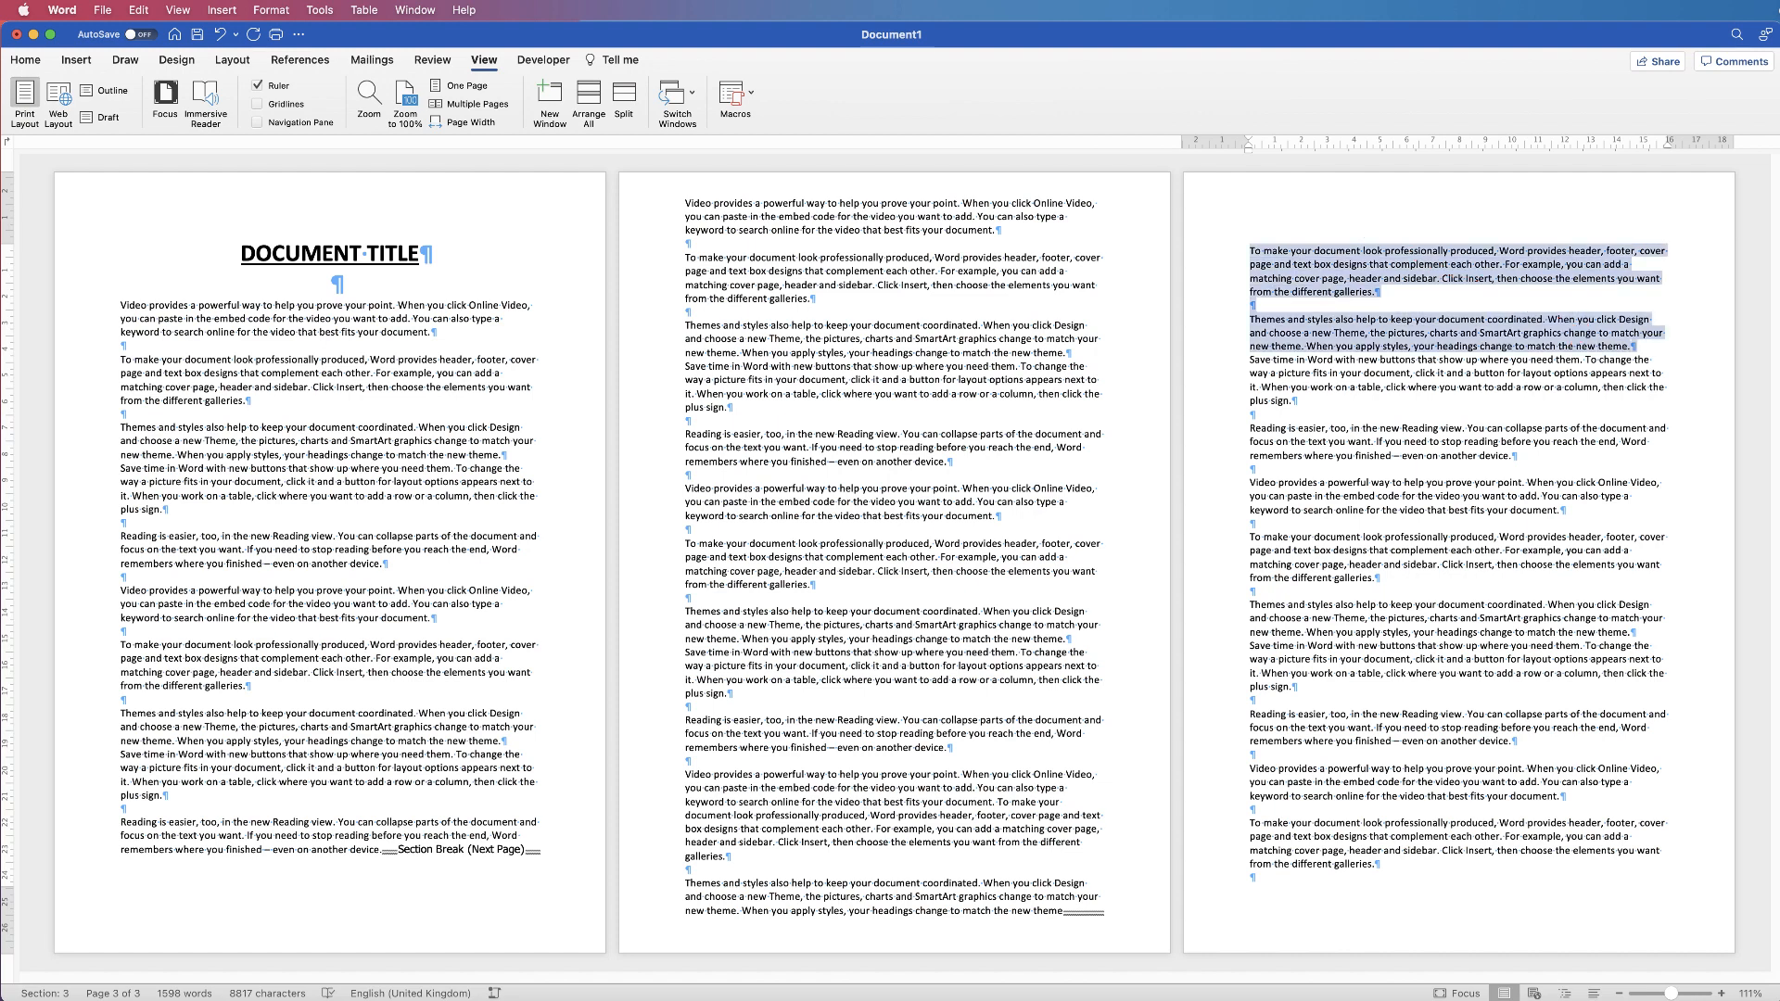
pyautogui.press('BackSpace')
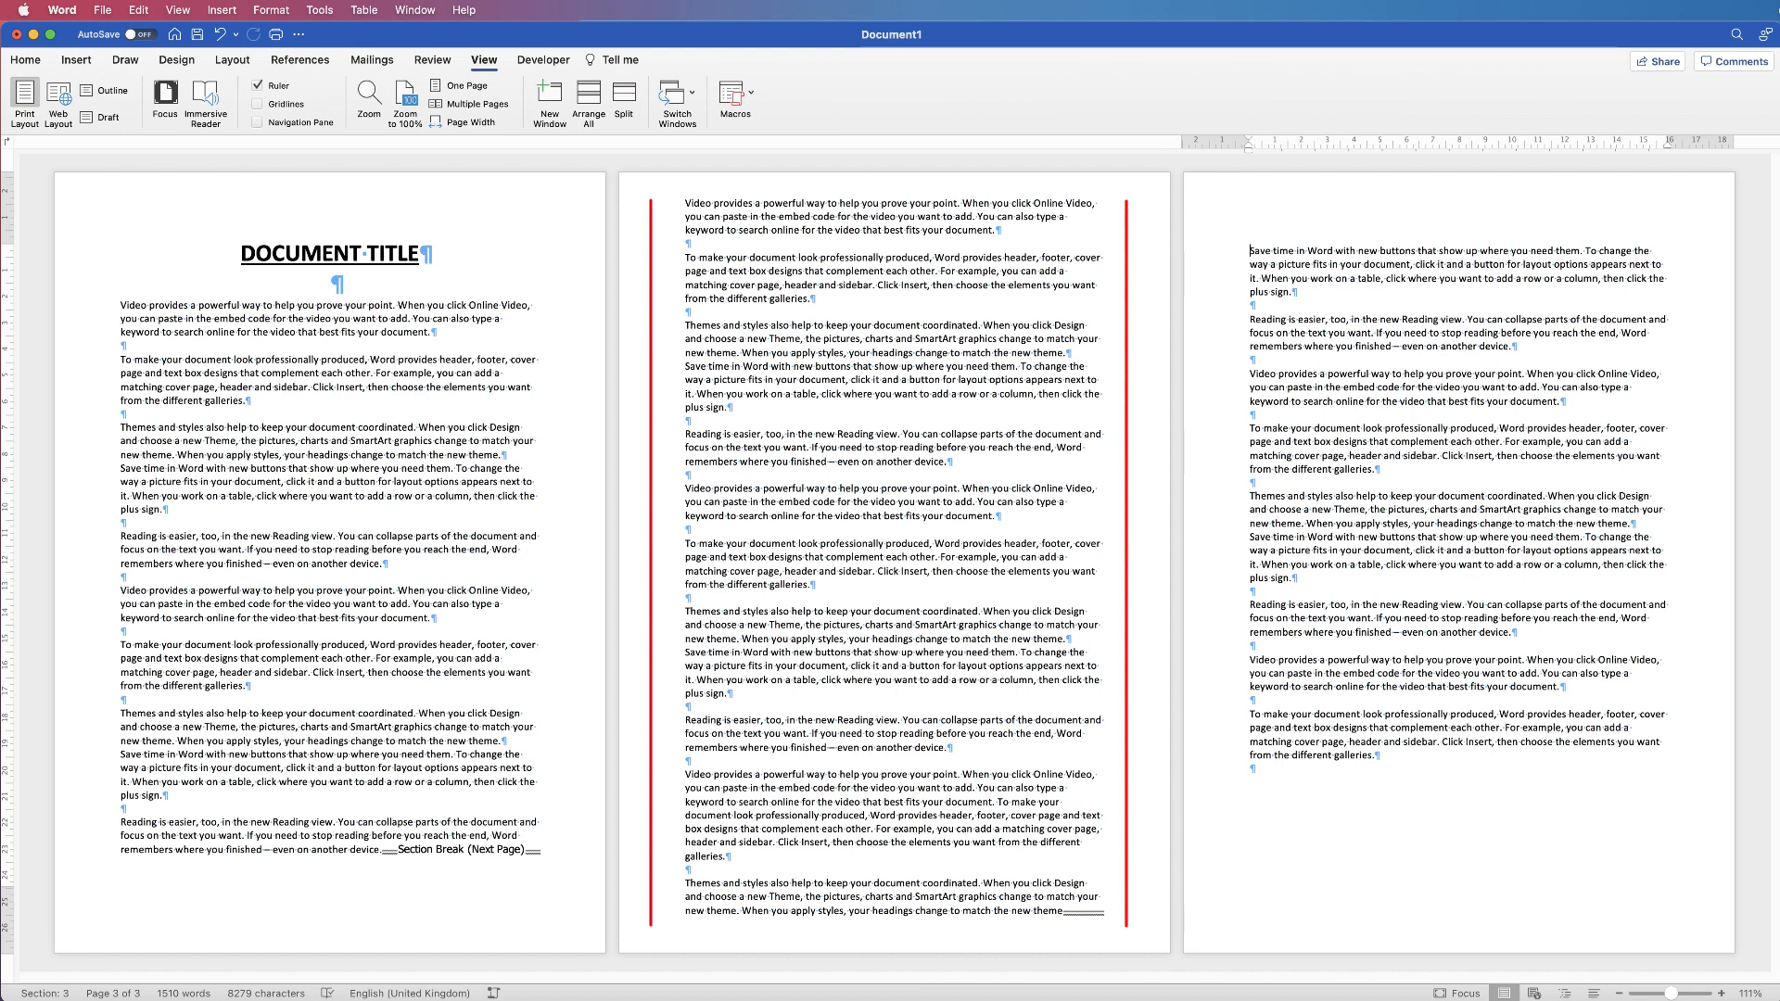
# - Set custom left and right margins of 1 cm for page two's section only, accepting the fix for margins outside the printable area
pyautogui.click(686, 204)
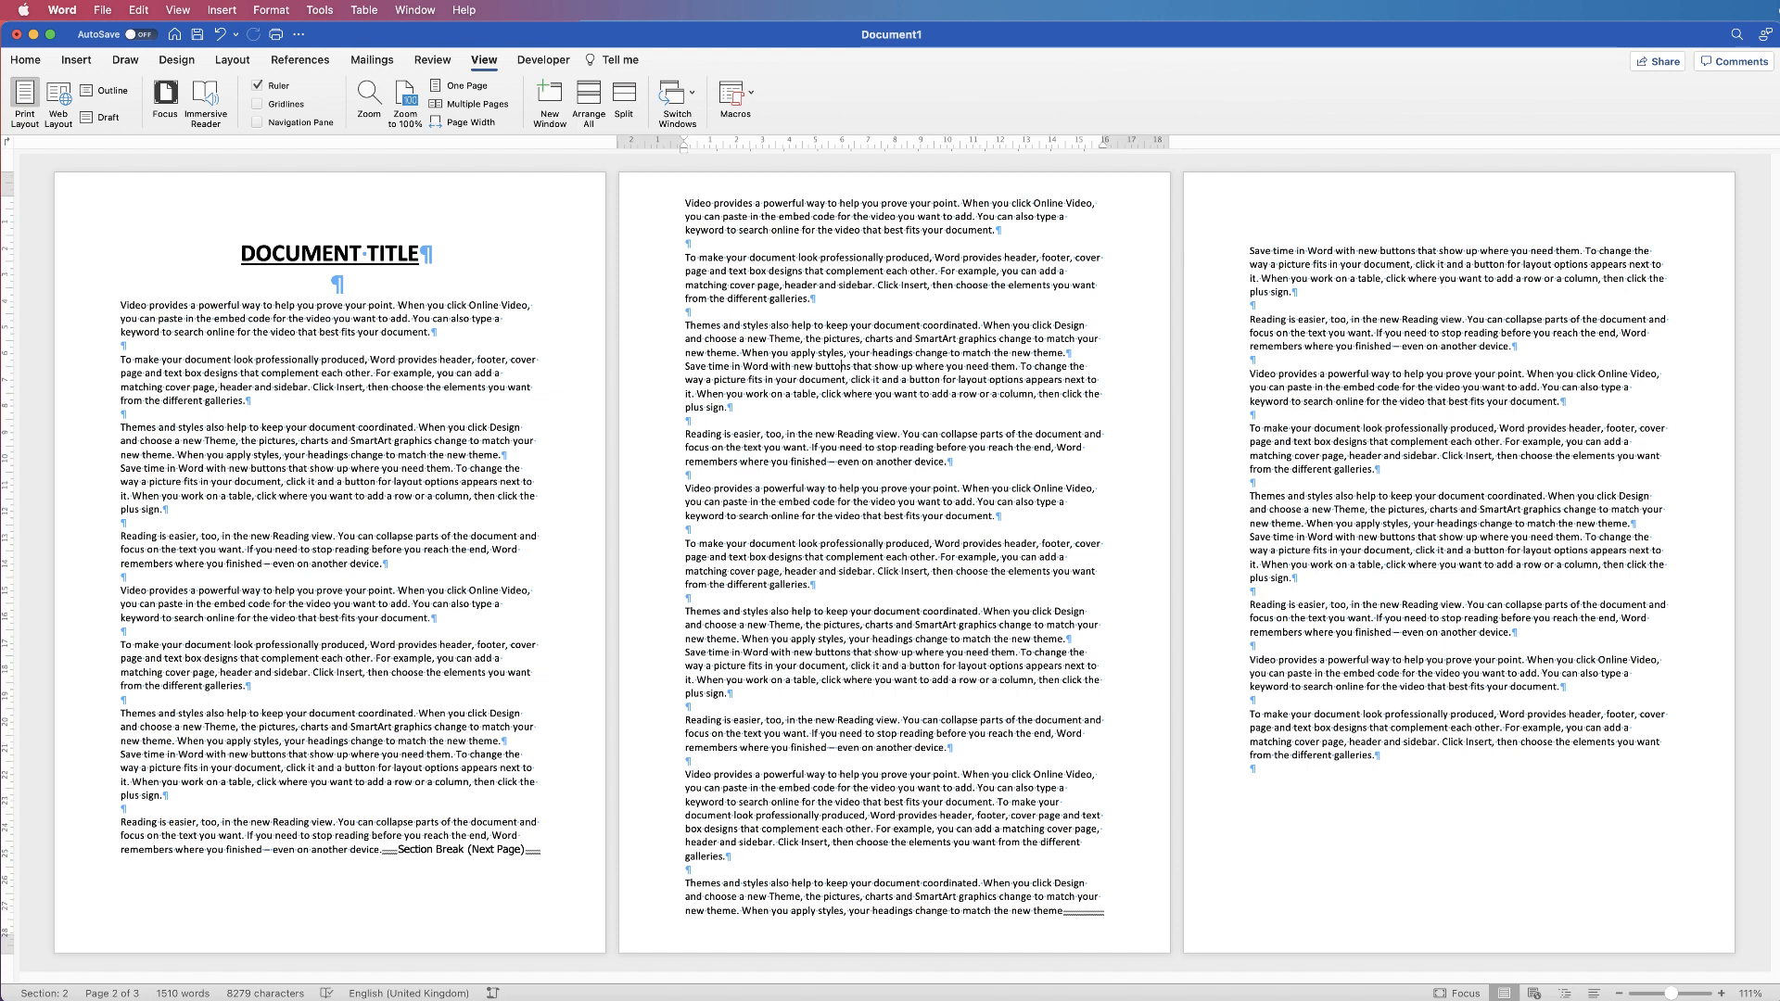
pyautogui.click(231, 60)
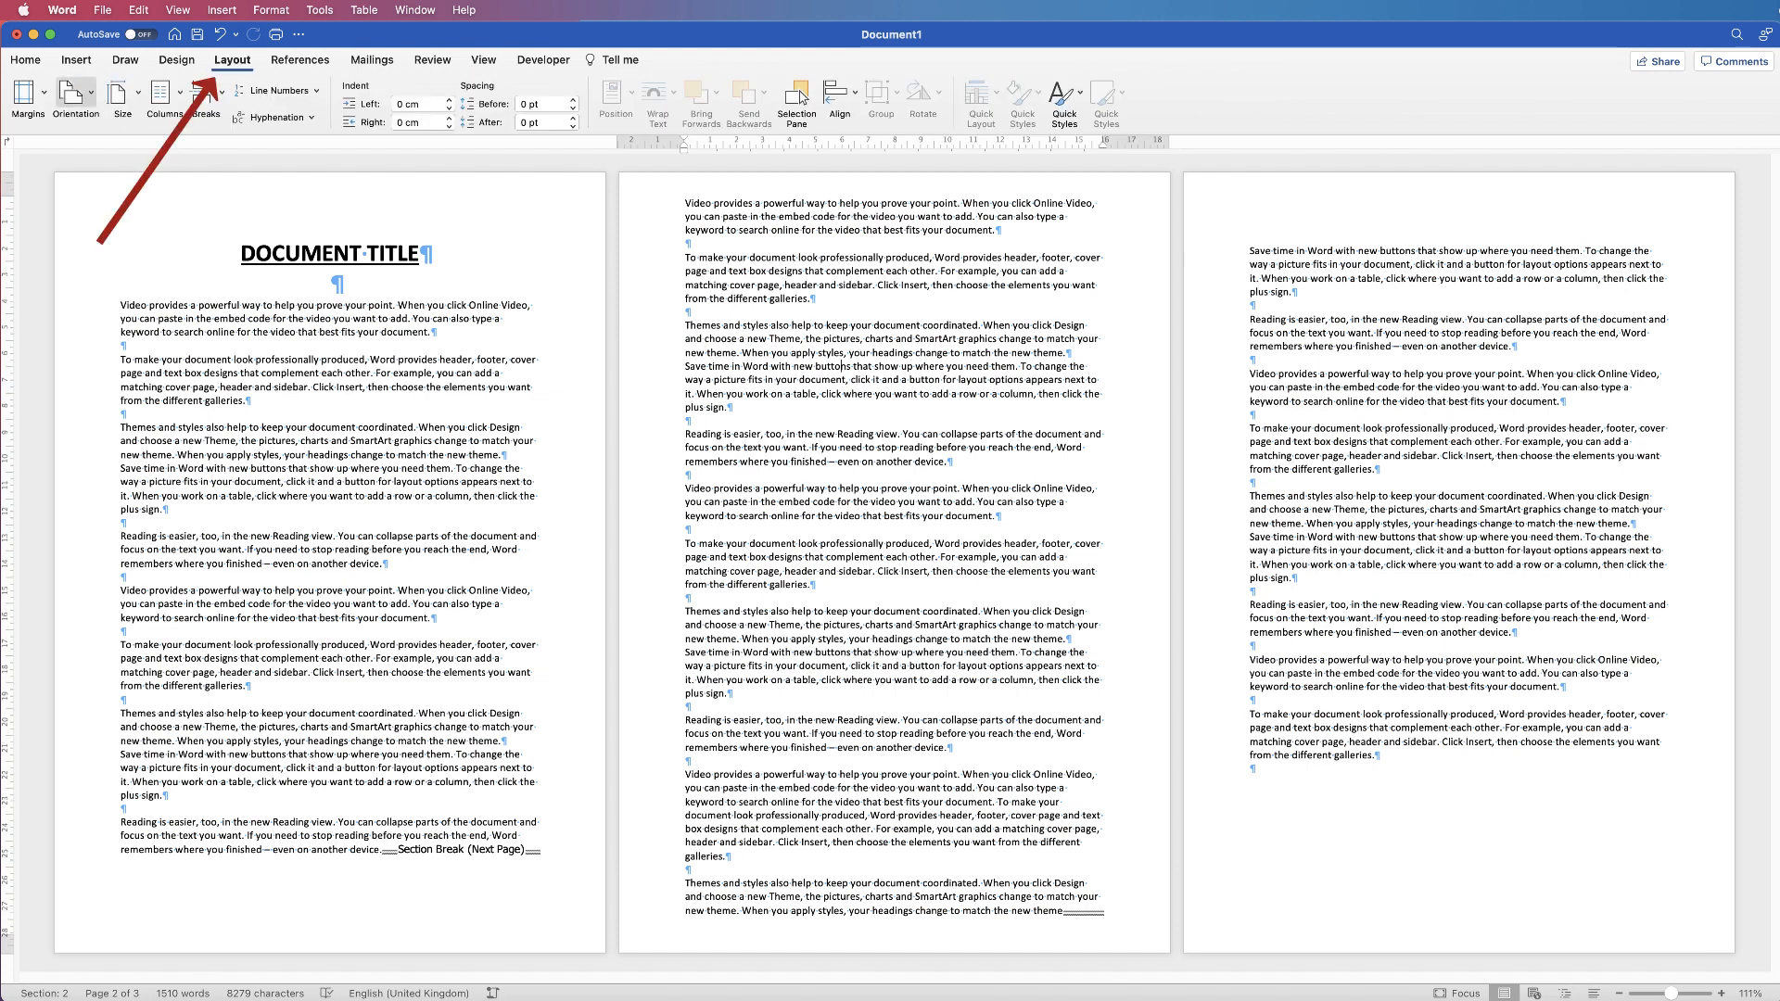
pyautogui.click(26, 91)
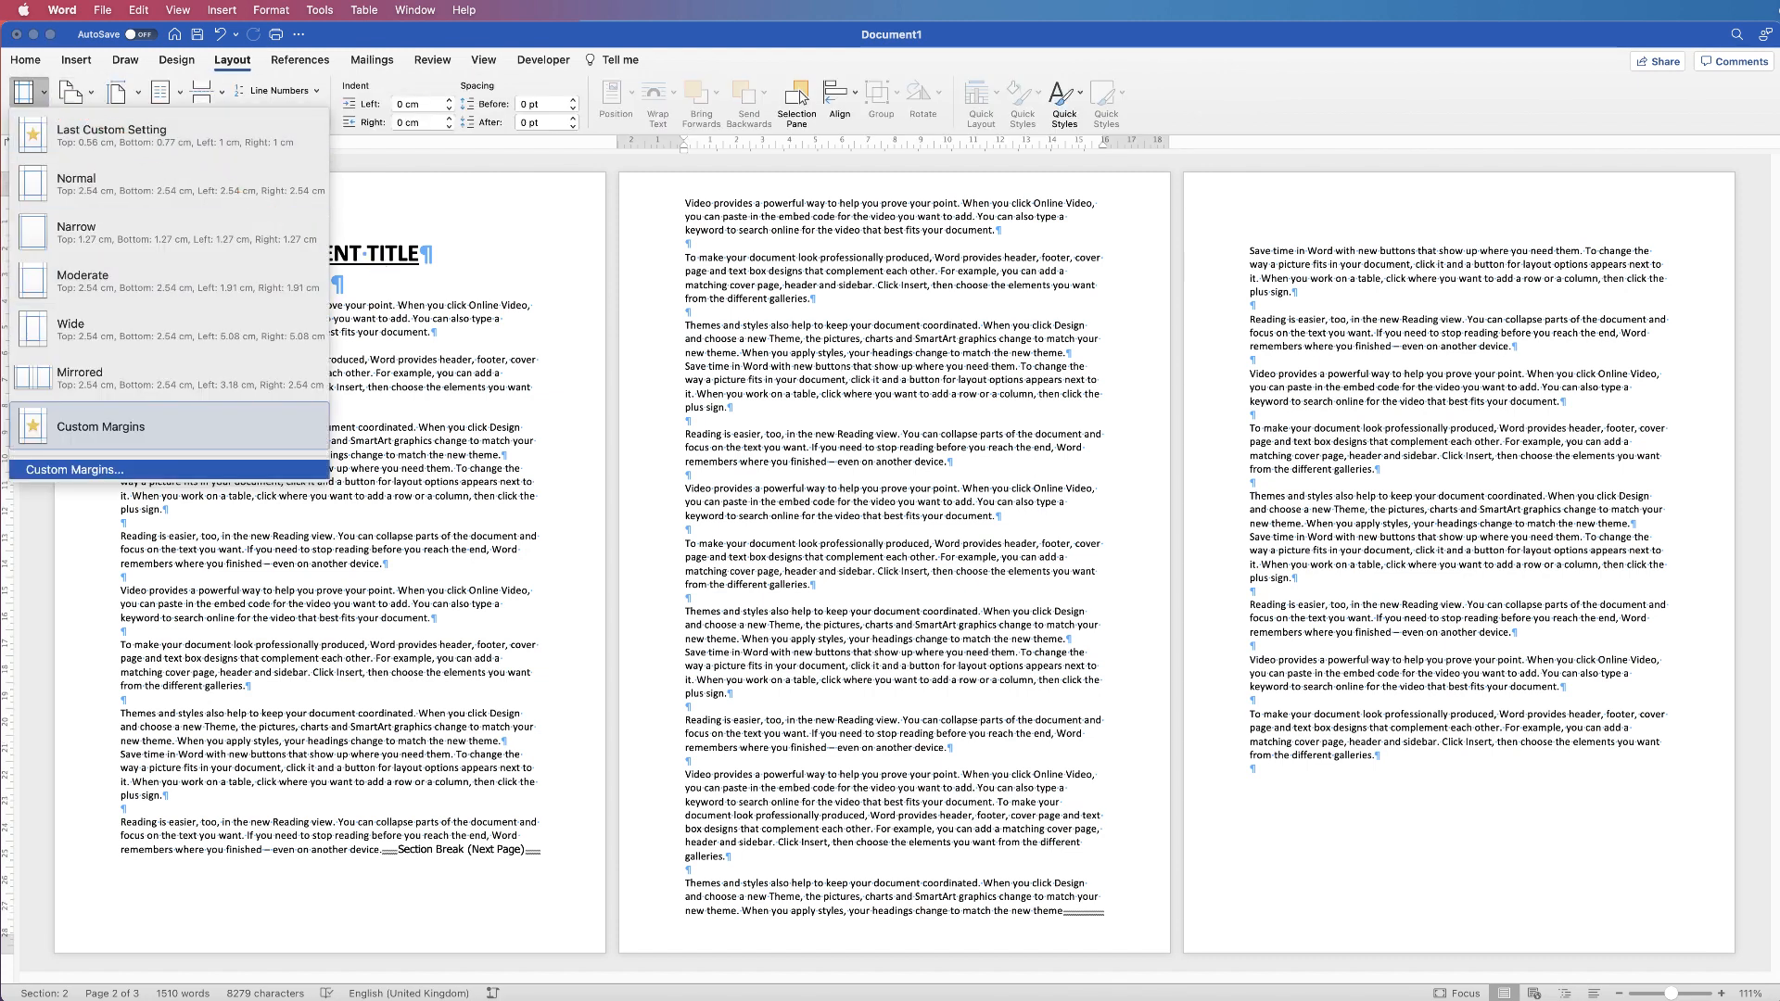
pyautogui.click(74, 470)
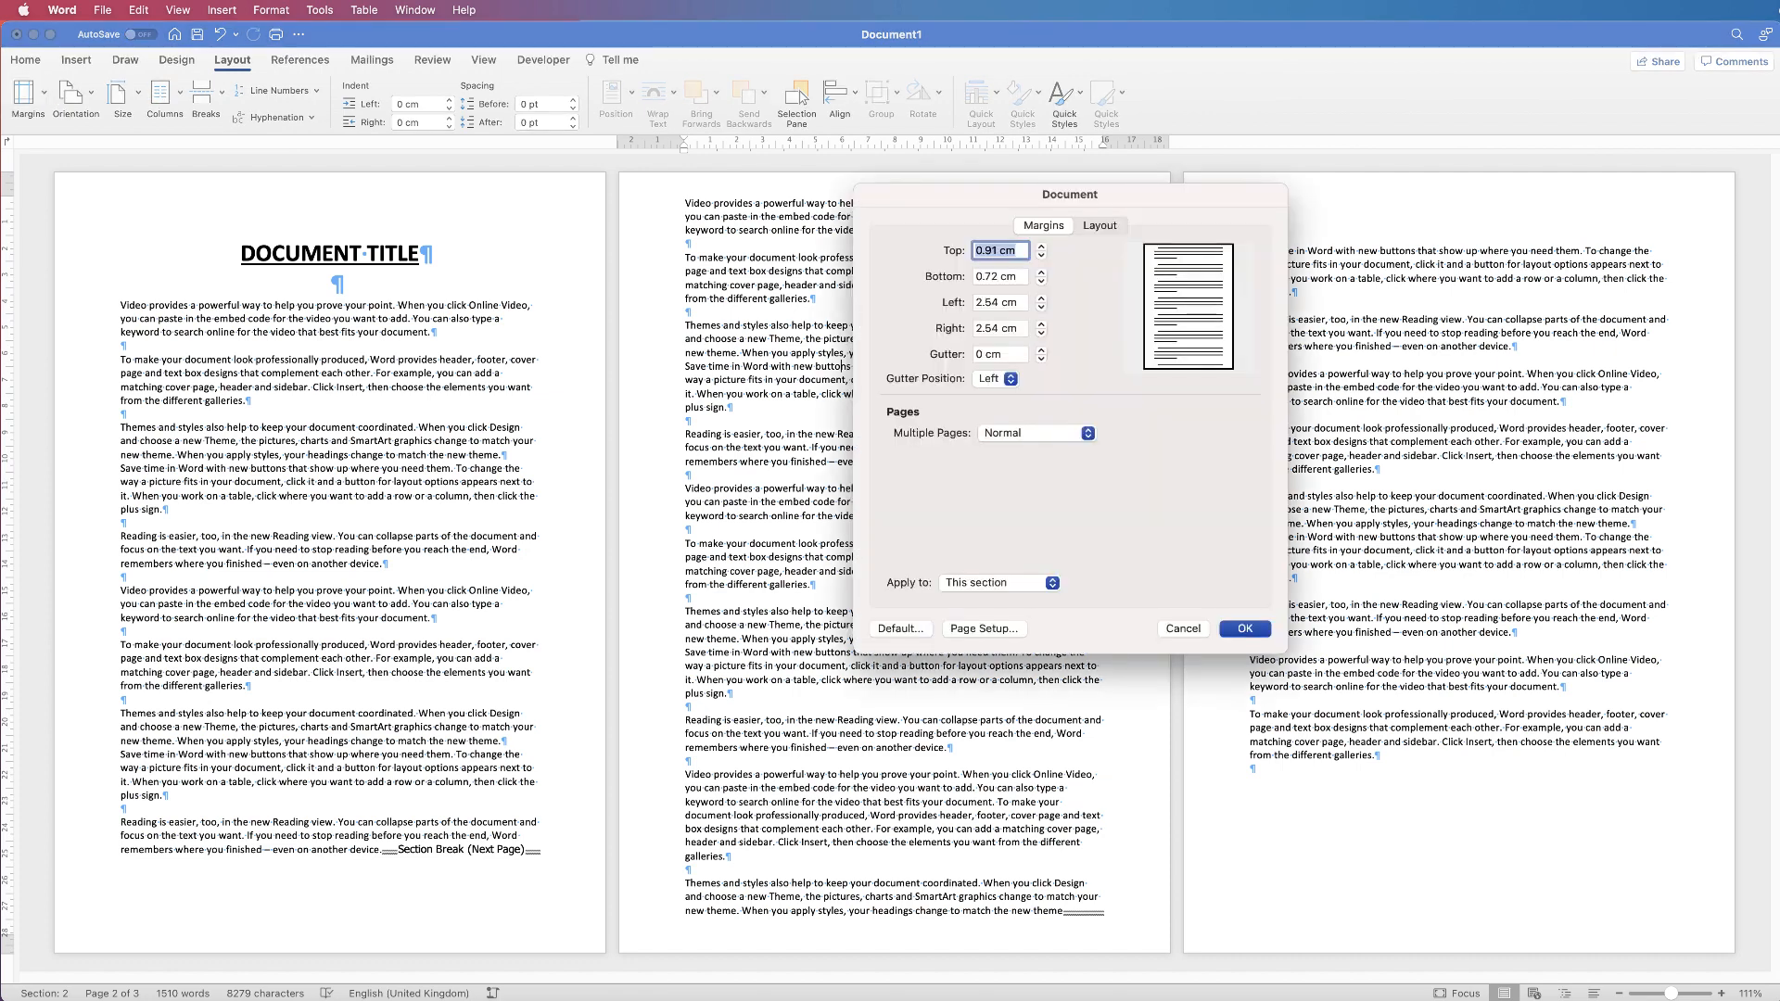
pyautogui.moveTo(1070, 195)
pyautogui.mouseDown()
pyautogui.moveTo(1343, 218)
pyautogui.moveTo(1406, 195)
pyautogui.mouseUp()
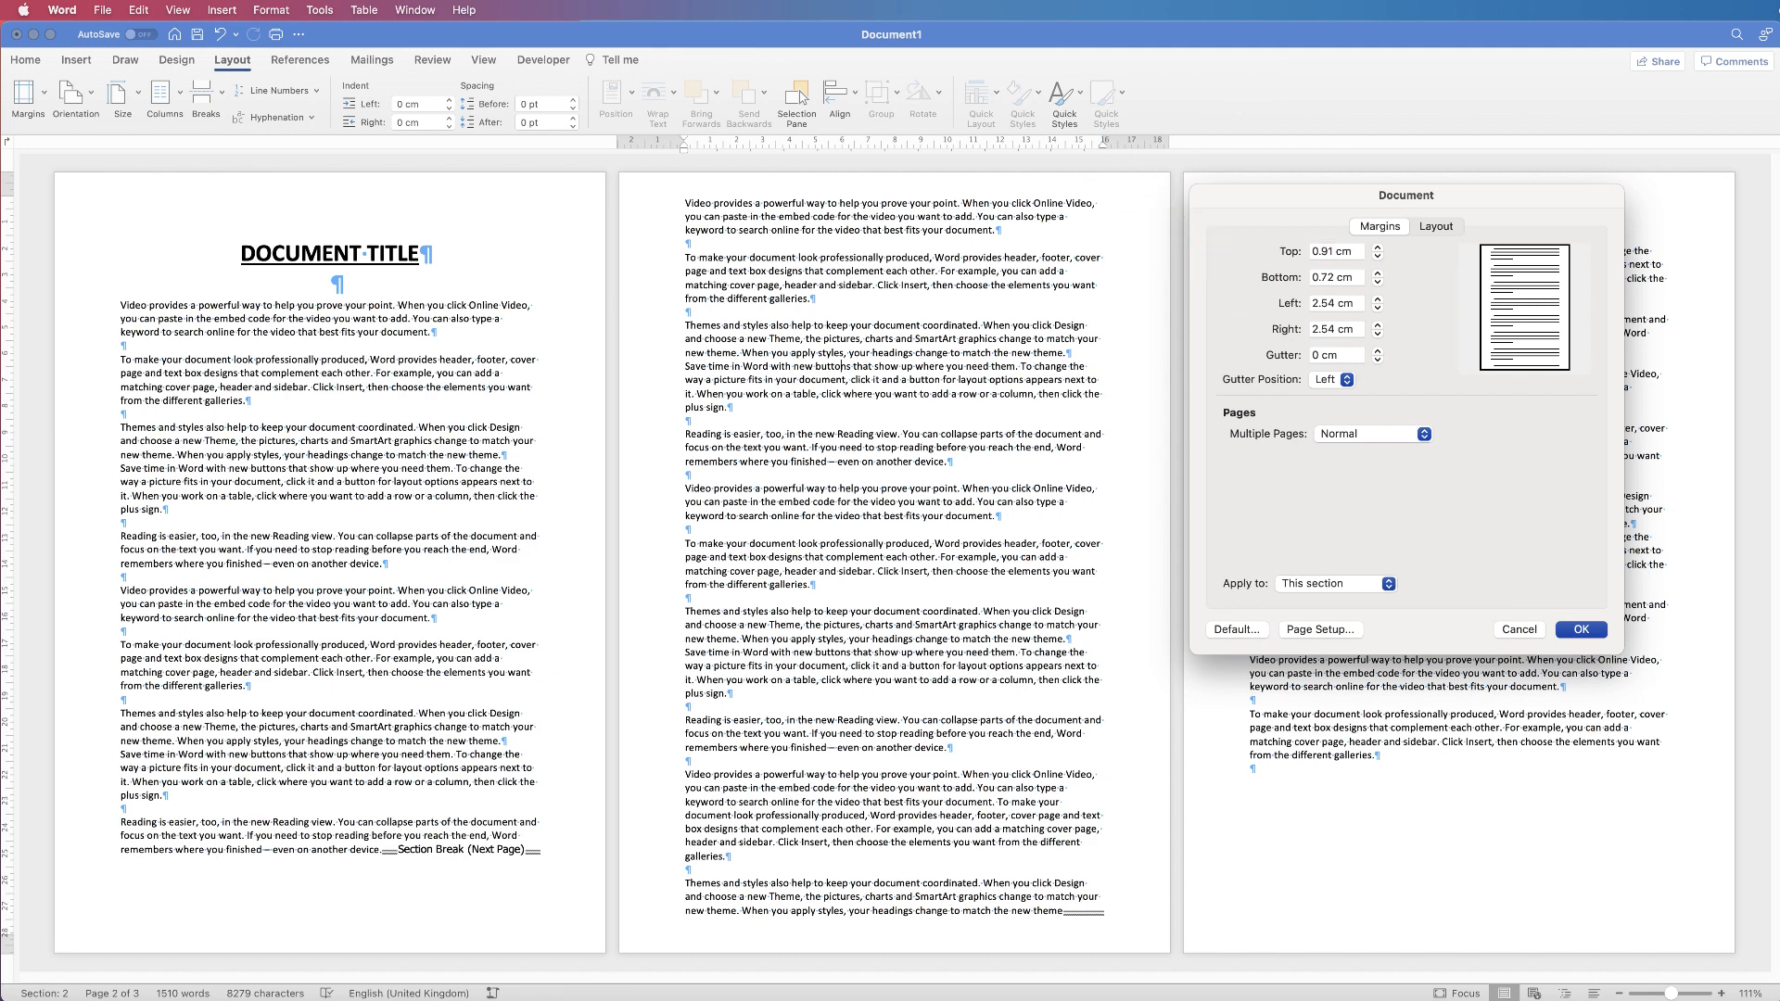
pyautogui.moveTo(1334, 304); pyautogui.dragTo(1311, 304)
pyautogui.write('1')
pyautogui.press('Tab')
pyautogui.write('1')
pyautogui.press('Return')
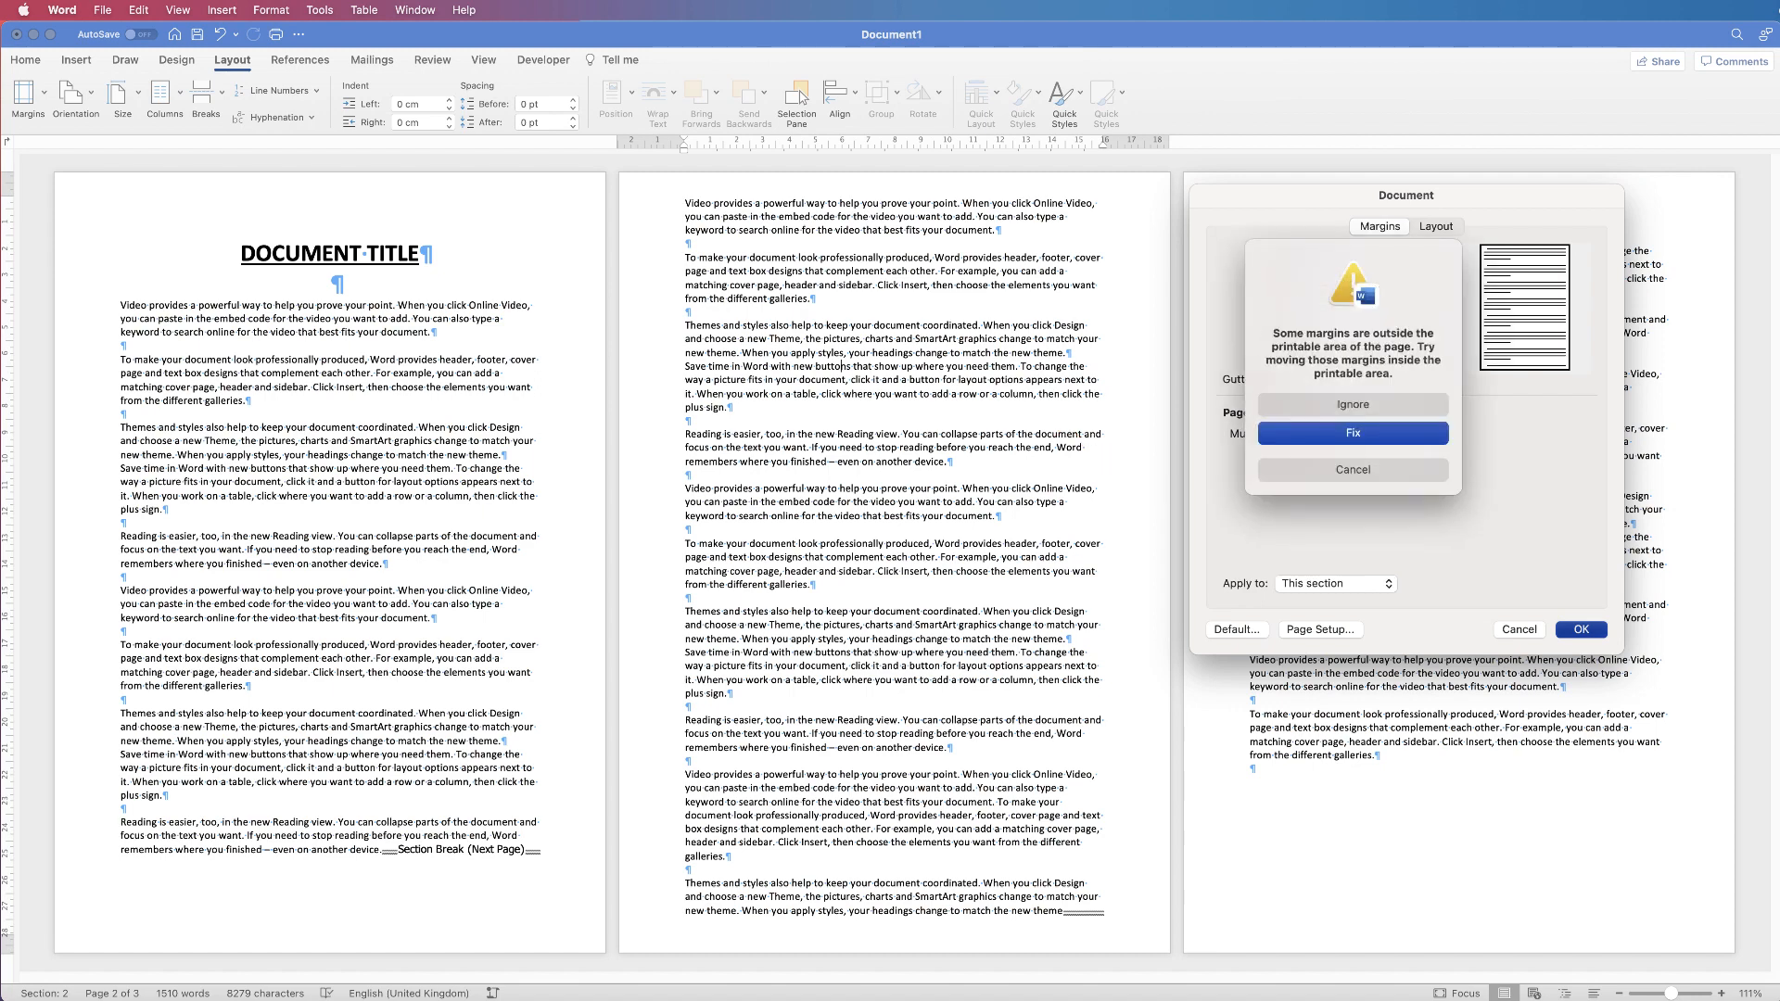
pyautogui.press('Return')
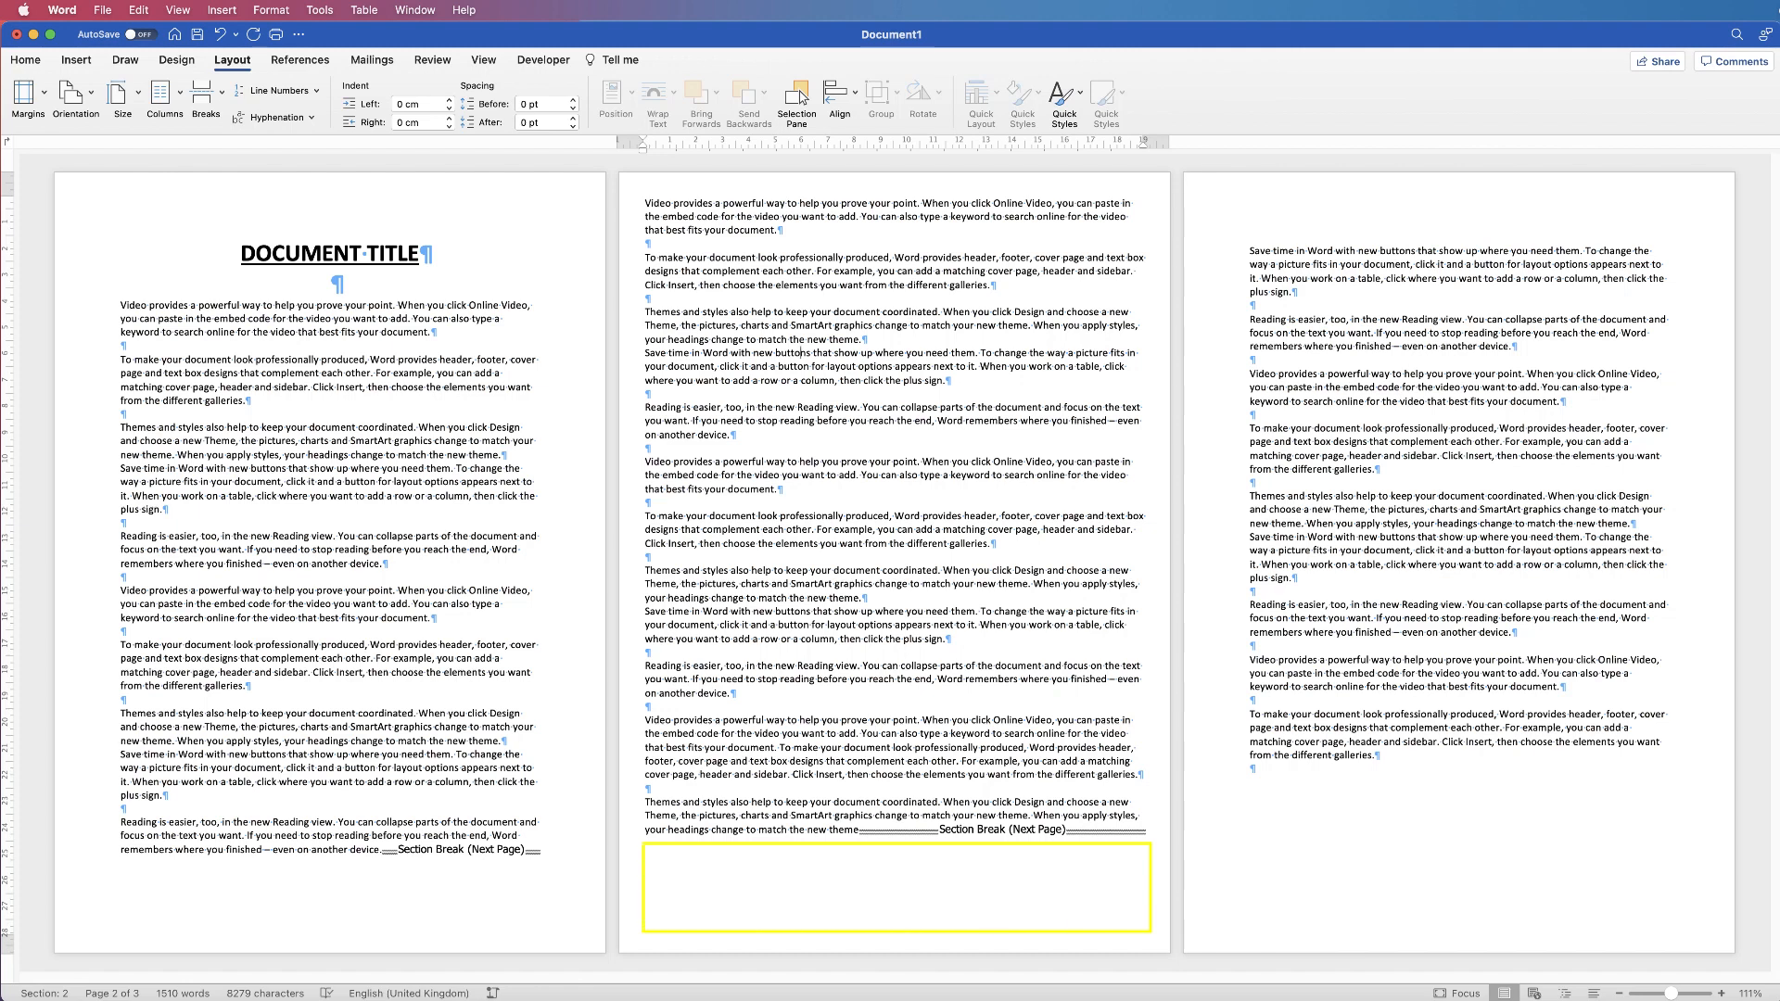
# - Copy page three's opening "Save time in Word" and "Reading is easier" paragraphs to the end of page two, before the section break
pyautogui.moveTo(1519, 347); pyautogui.dragTo(1250, 250)
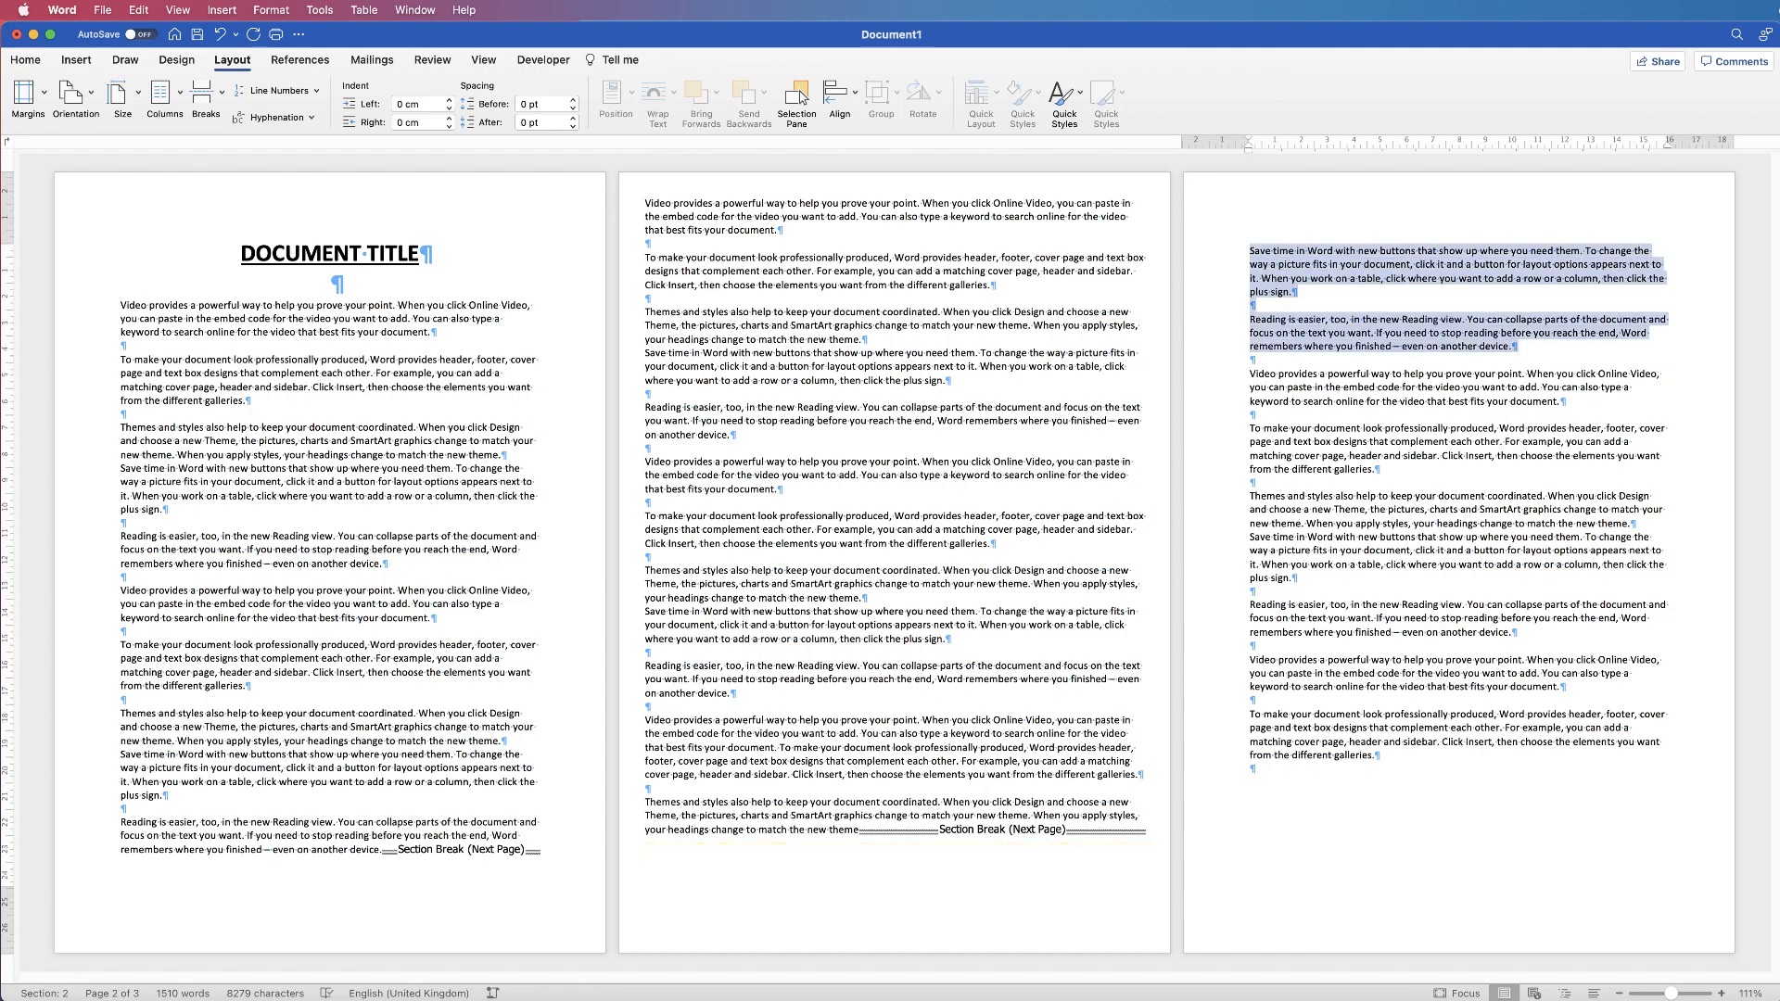
pyautogui.press('super+c')
pyautogui.click(859, 830)
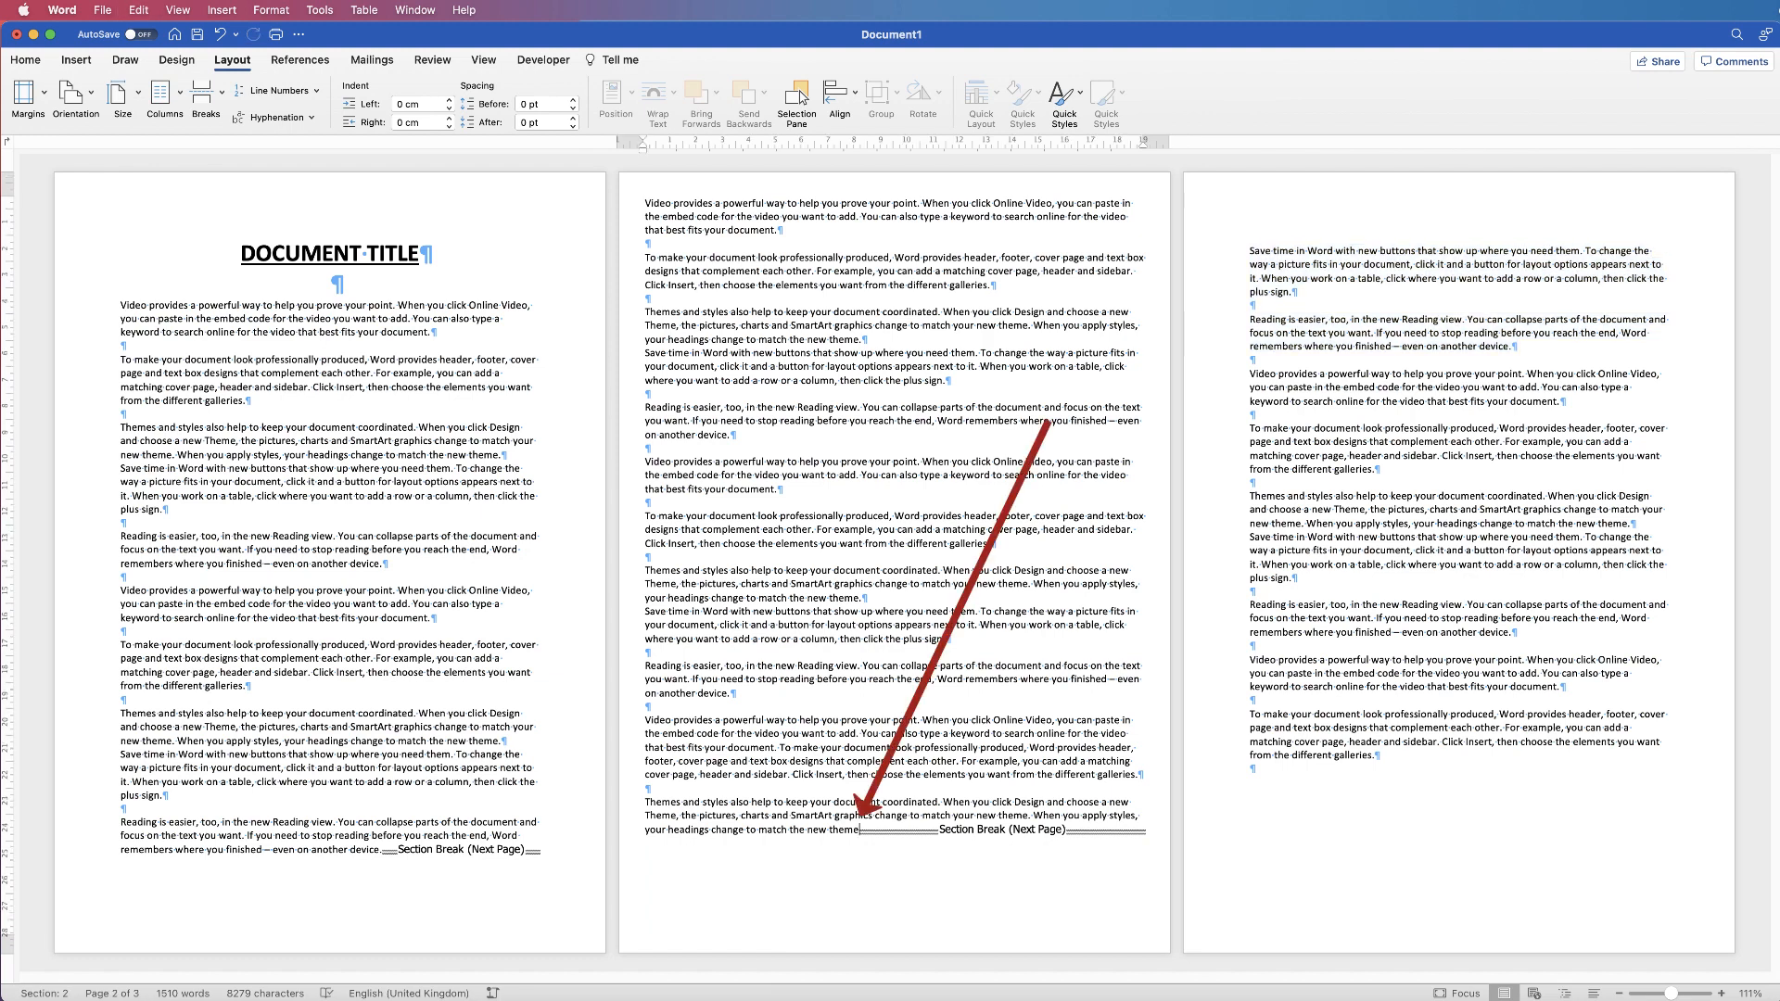
pyautogui.press('super+v')
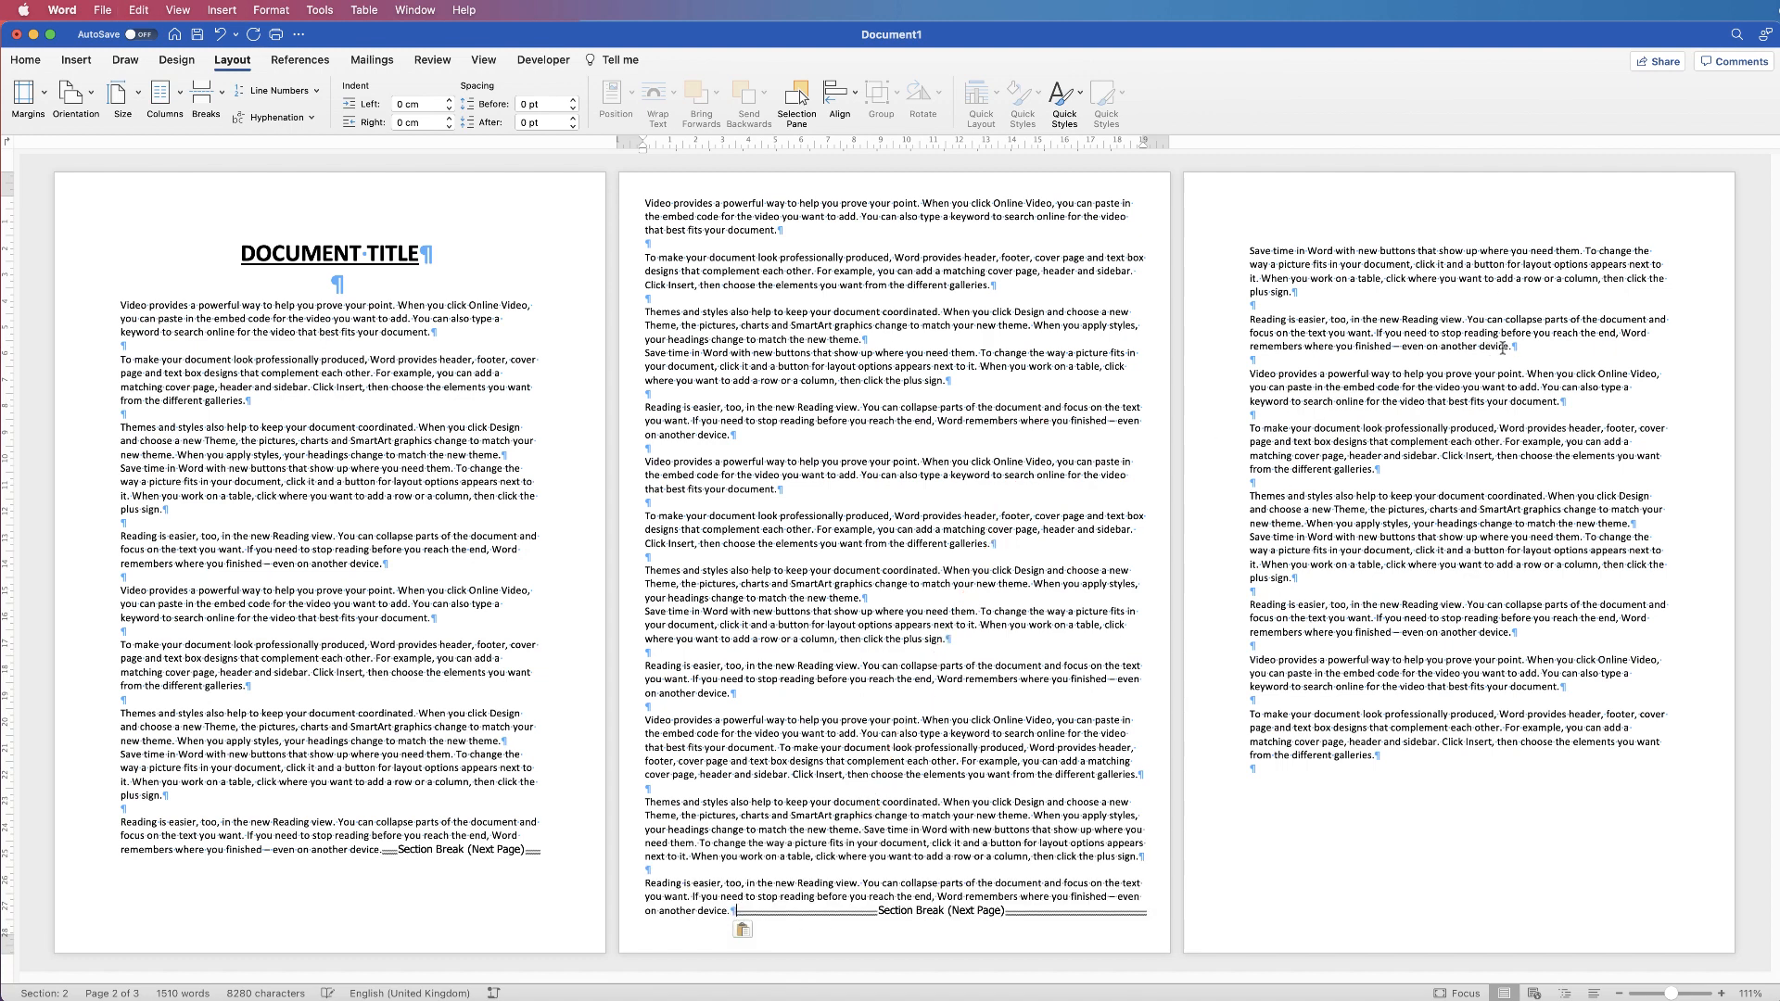
# - Delete the copied "Save time in Word" and "Reading is easier" paragraphs and the leftover blank line from the start of page three
pyautogui.moveTo(1525, 345); pyautogui.dragTo(1294, 251)
pyautogui.press('BackSpace')
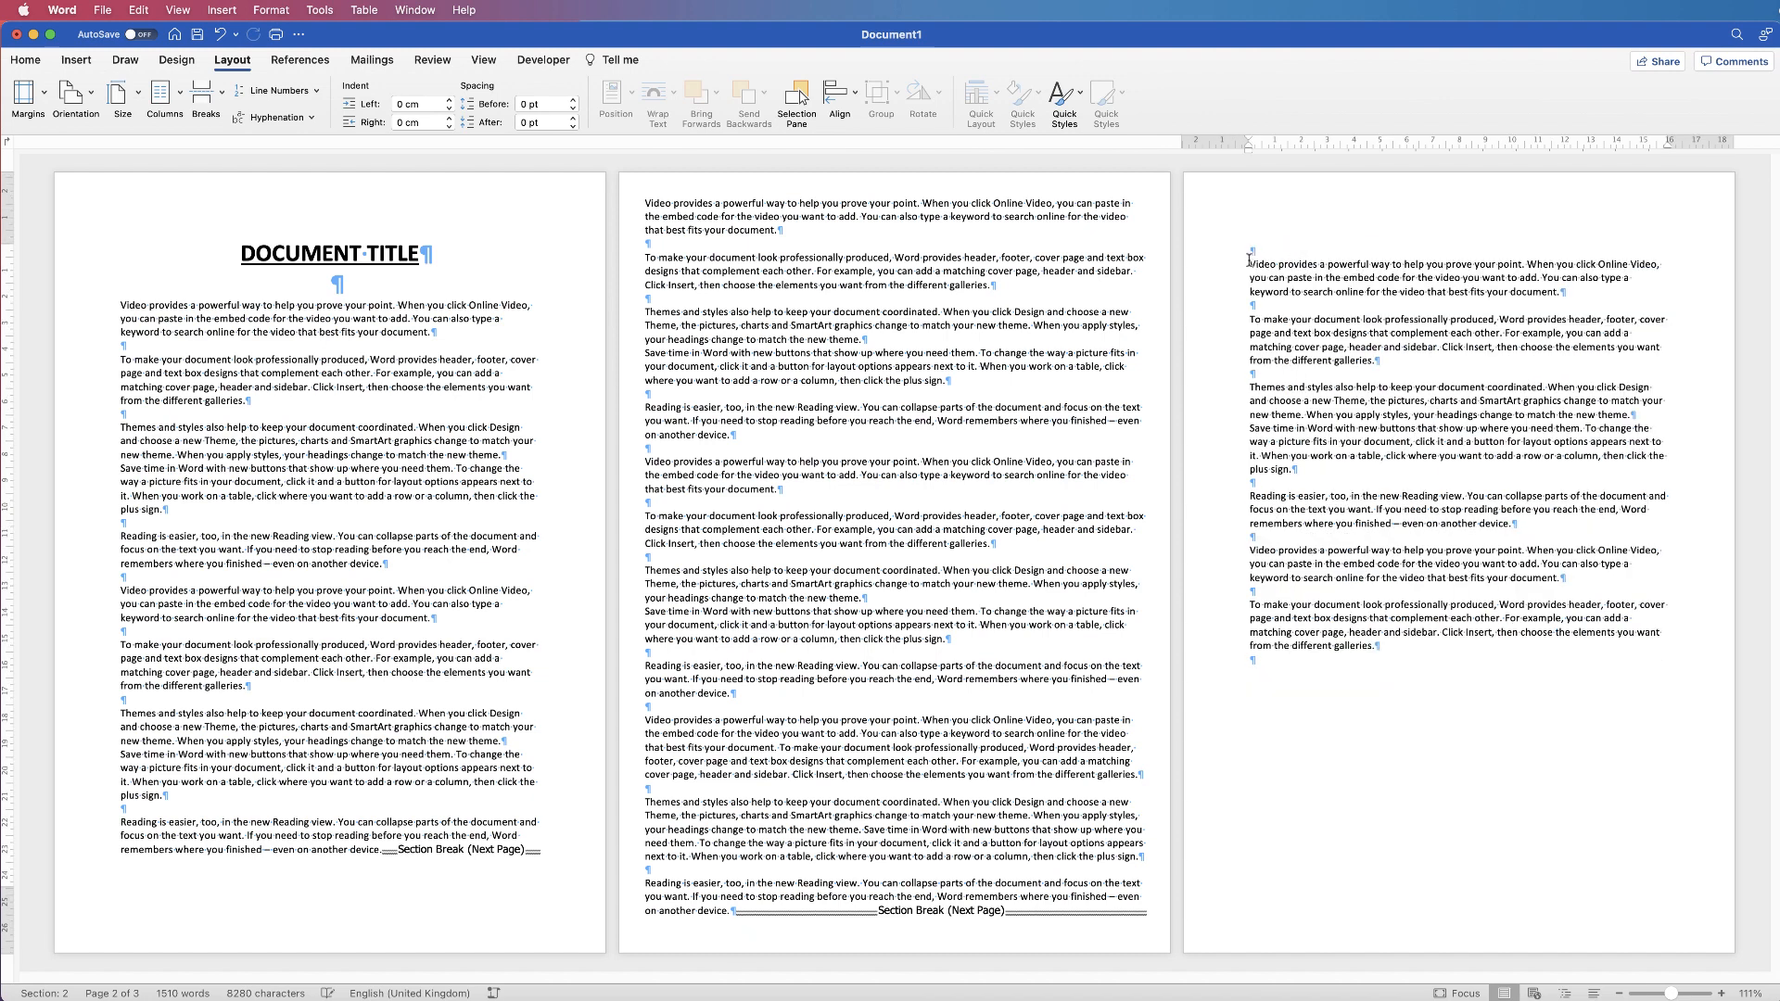
pyautogui.press('BackSpace')
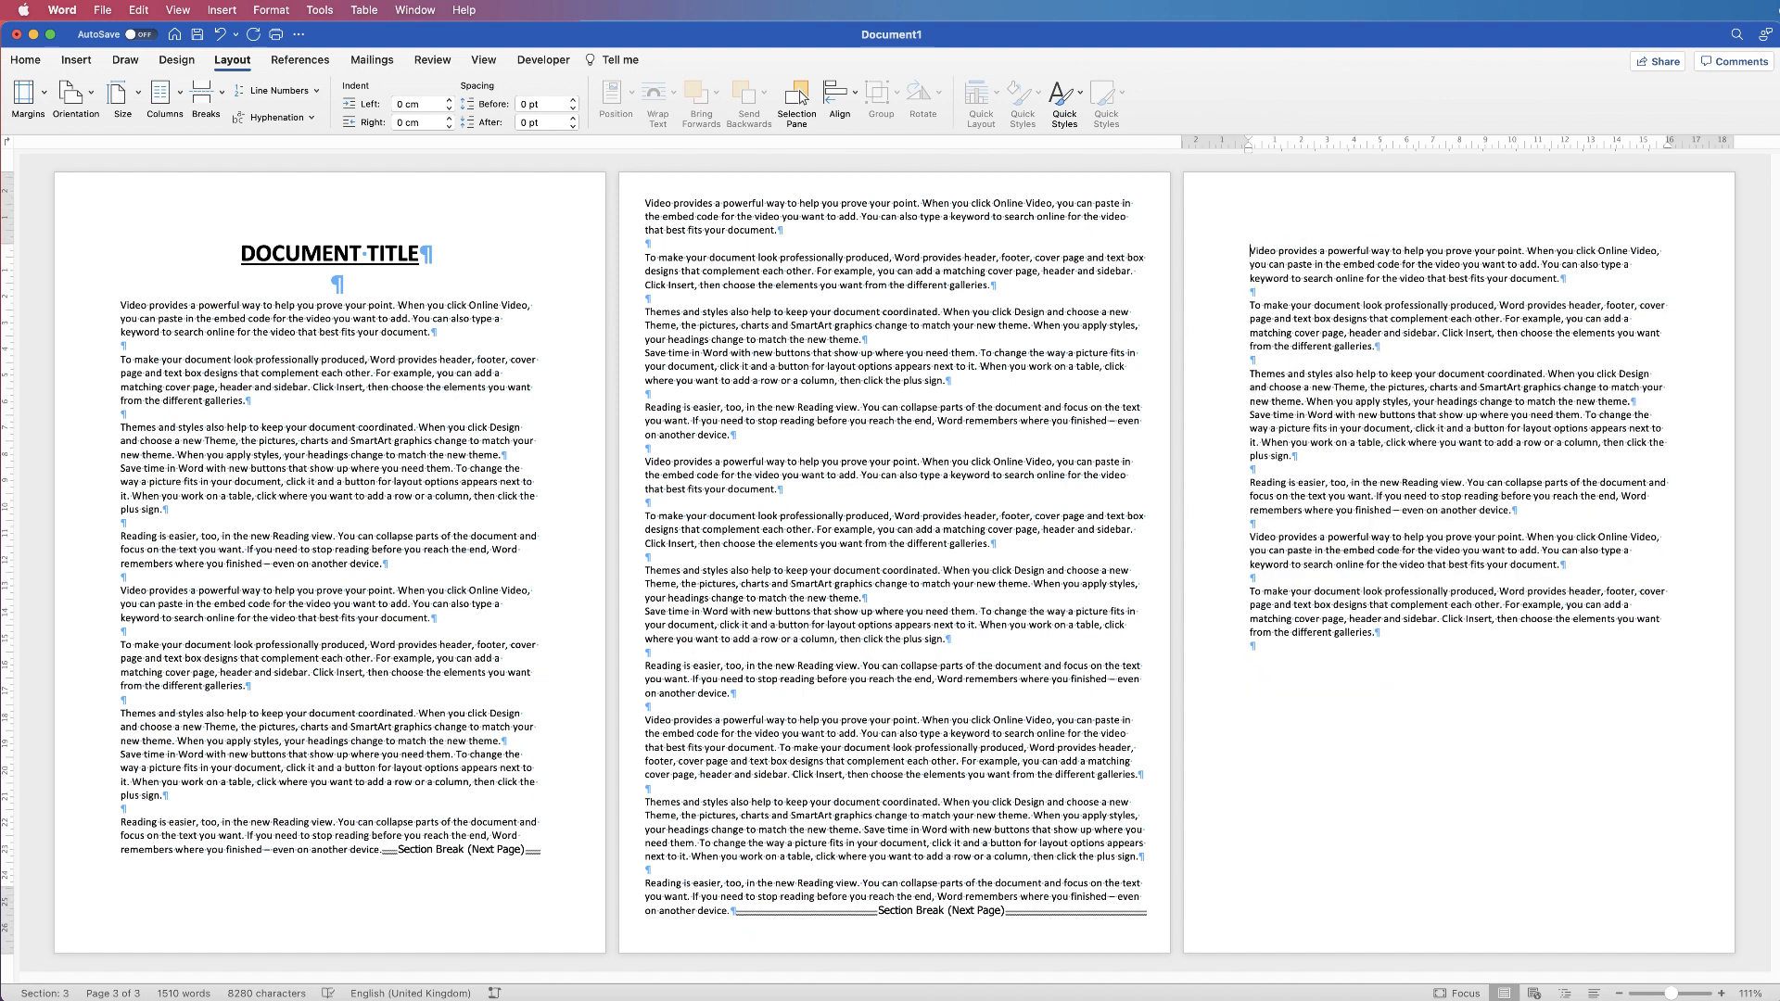
# - Hide the document's formatting marks to view the clean three-page layout, and show the marks again
pyautogui.click(26, 60)
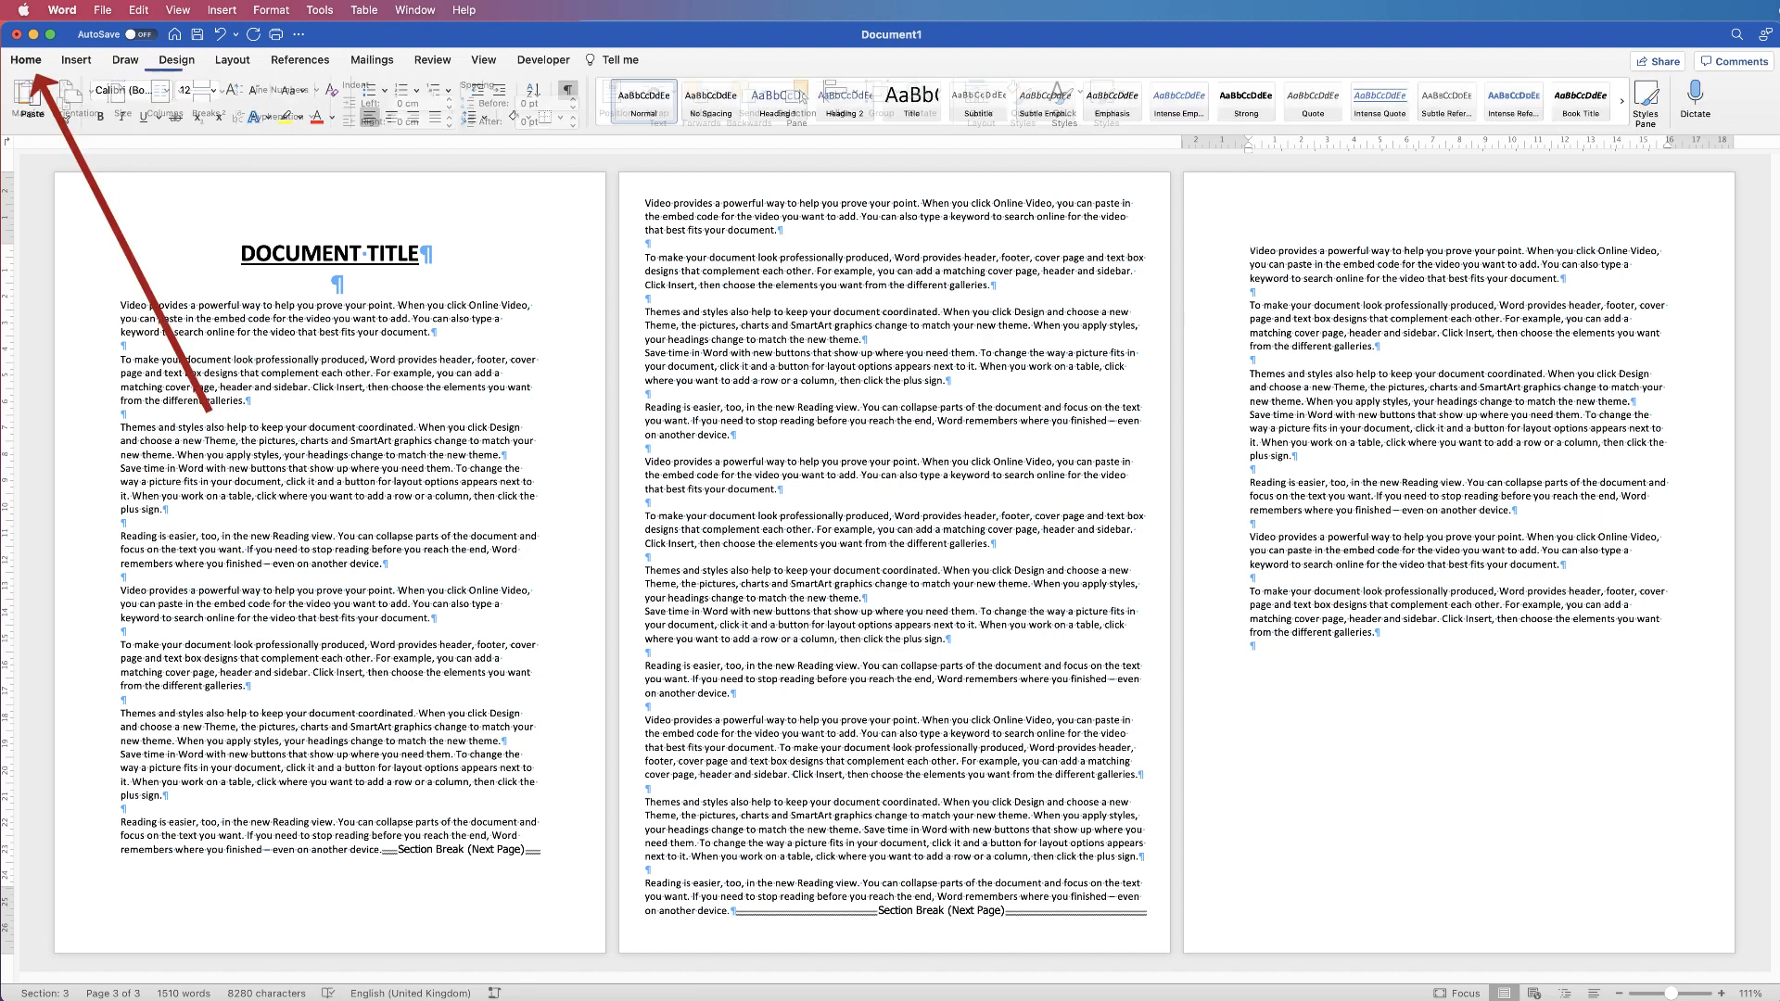
pyautogui.click(564, 90)
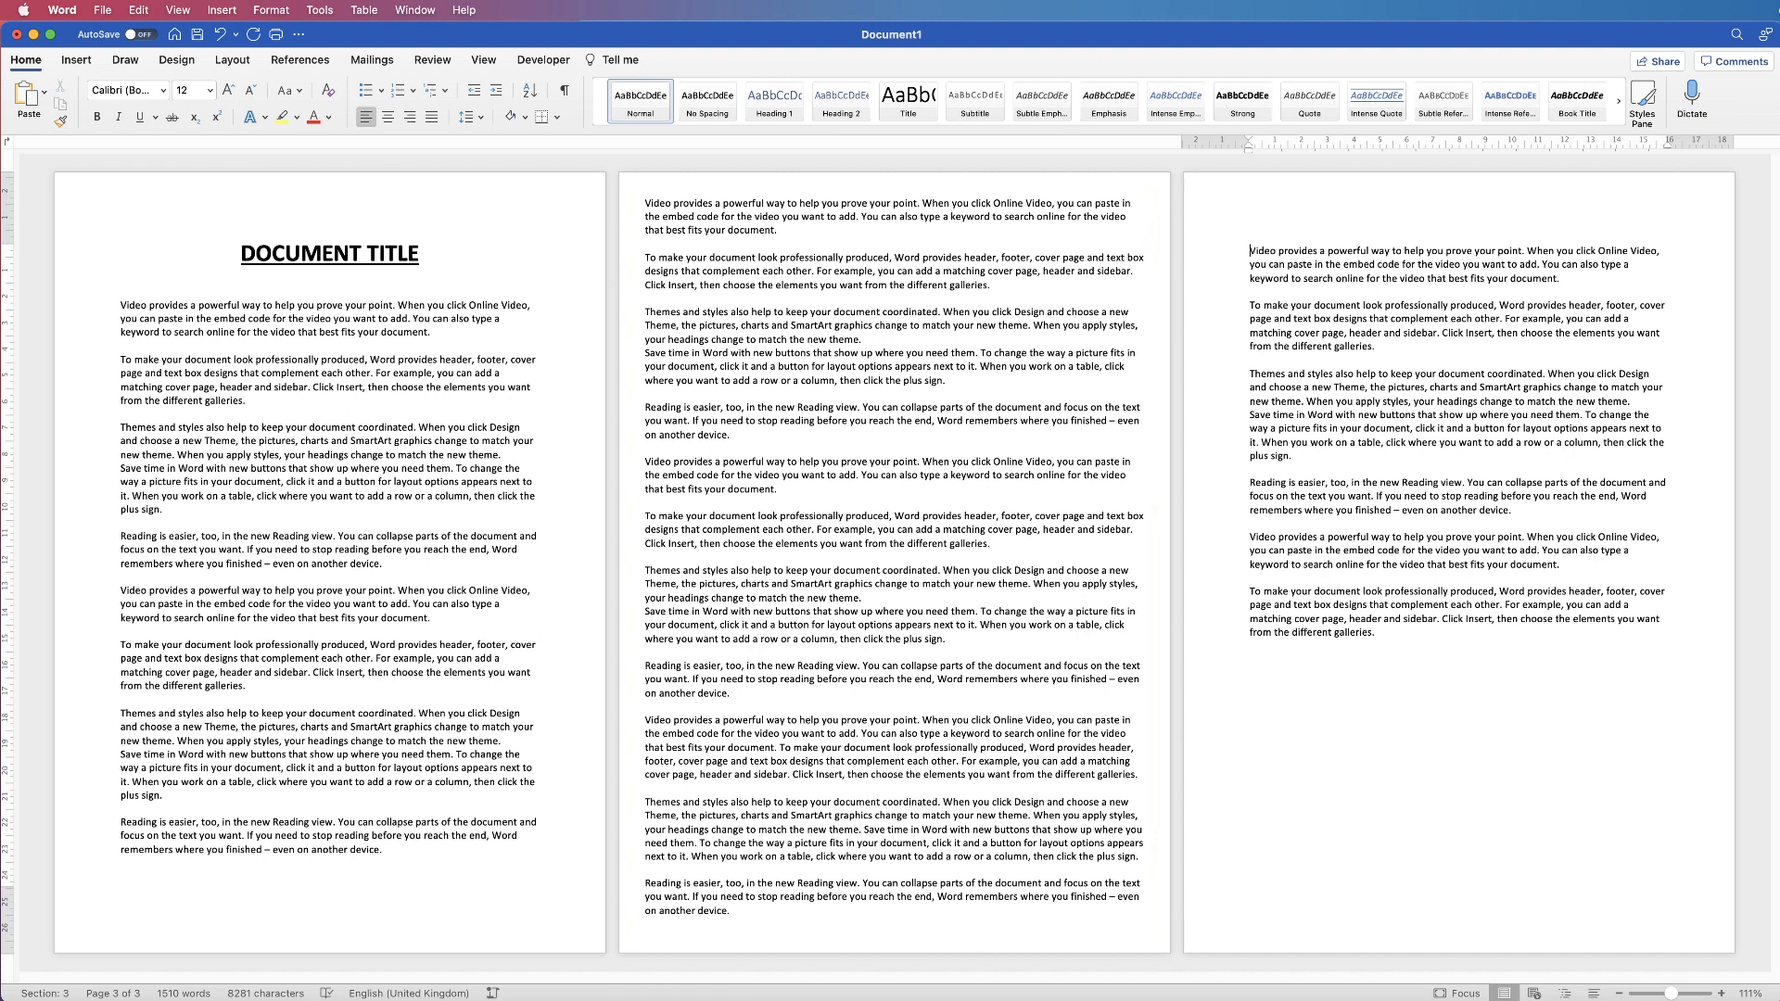
pyautogui.click(564, 91)
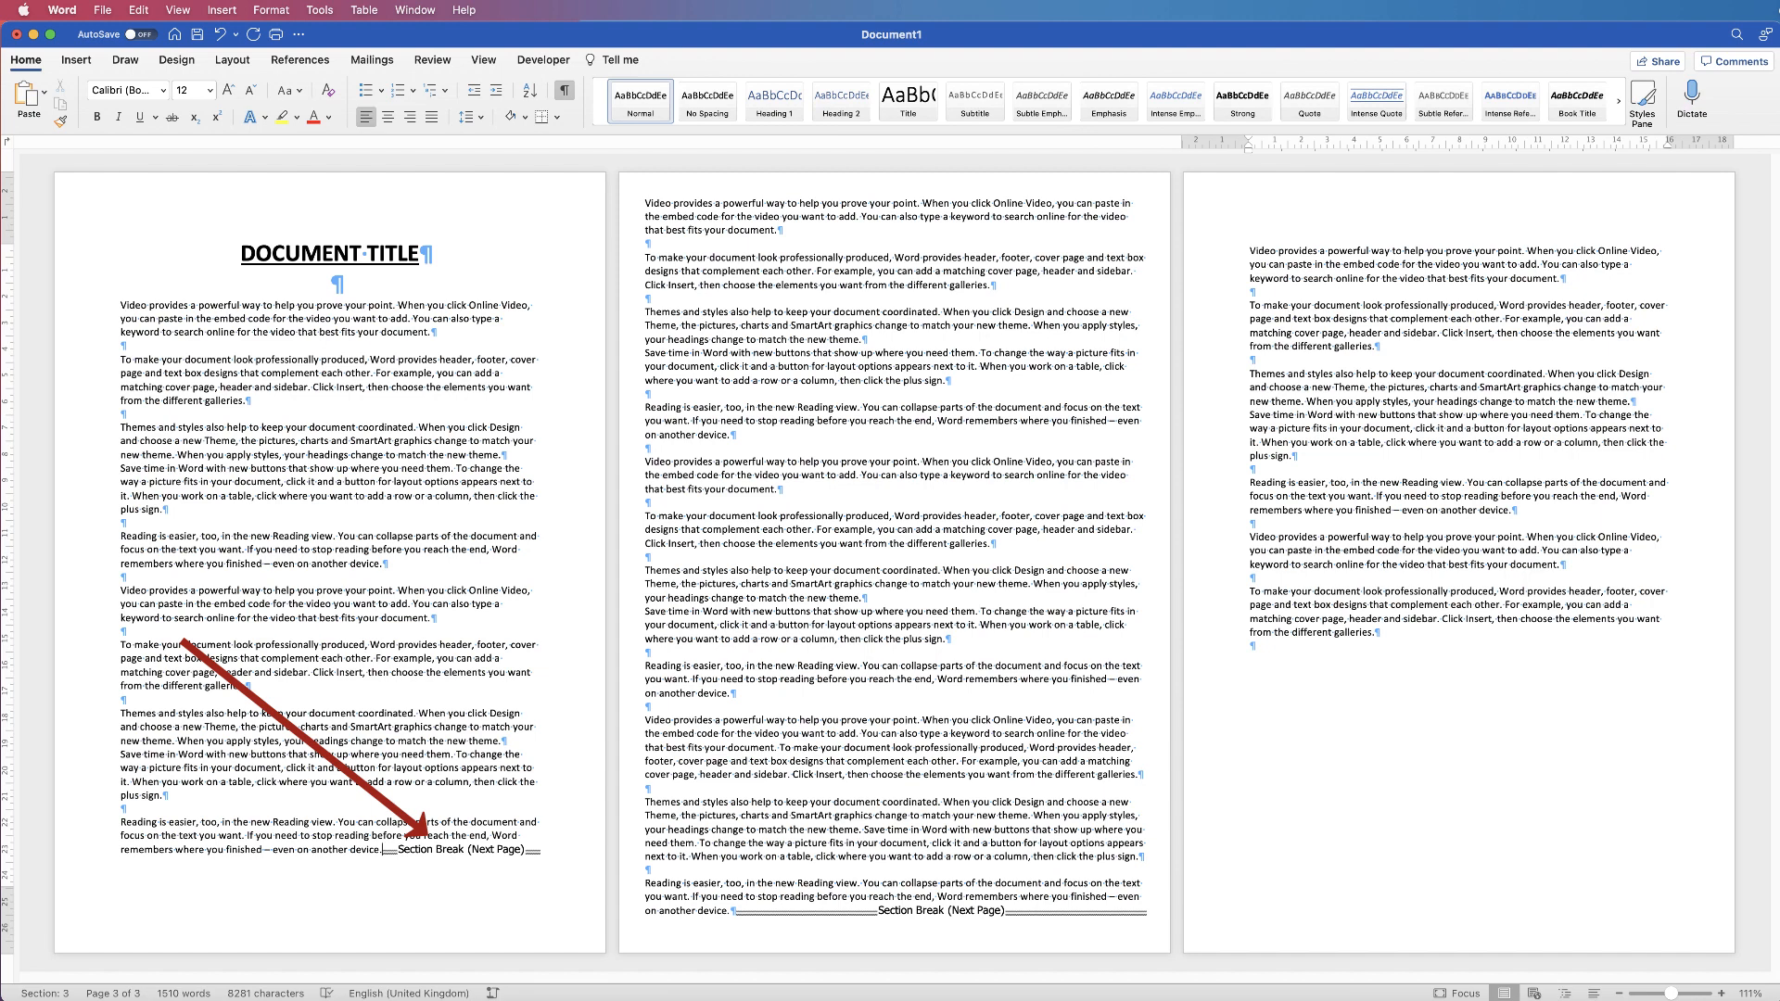
# - Try deleting the Next Page section break at the end of page one, and undo that deletion
pyautogui.click(383, 849)
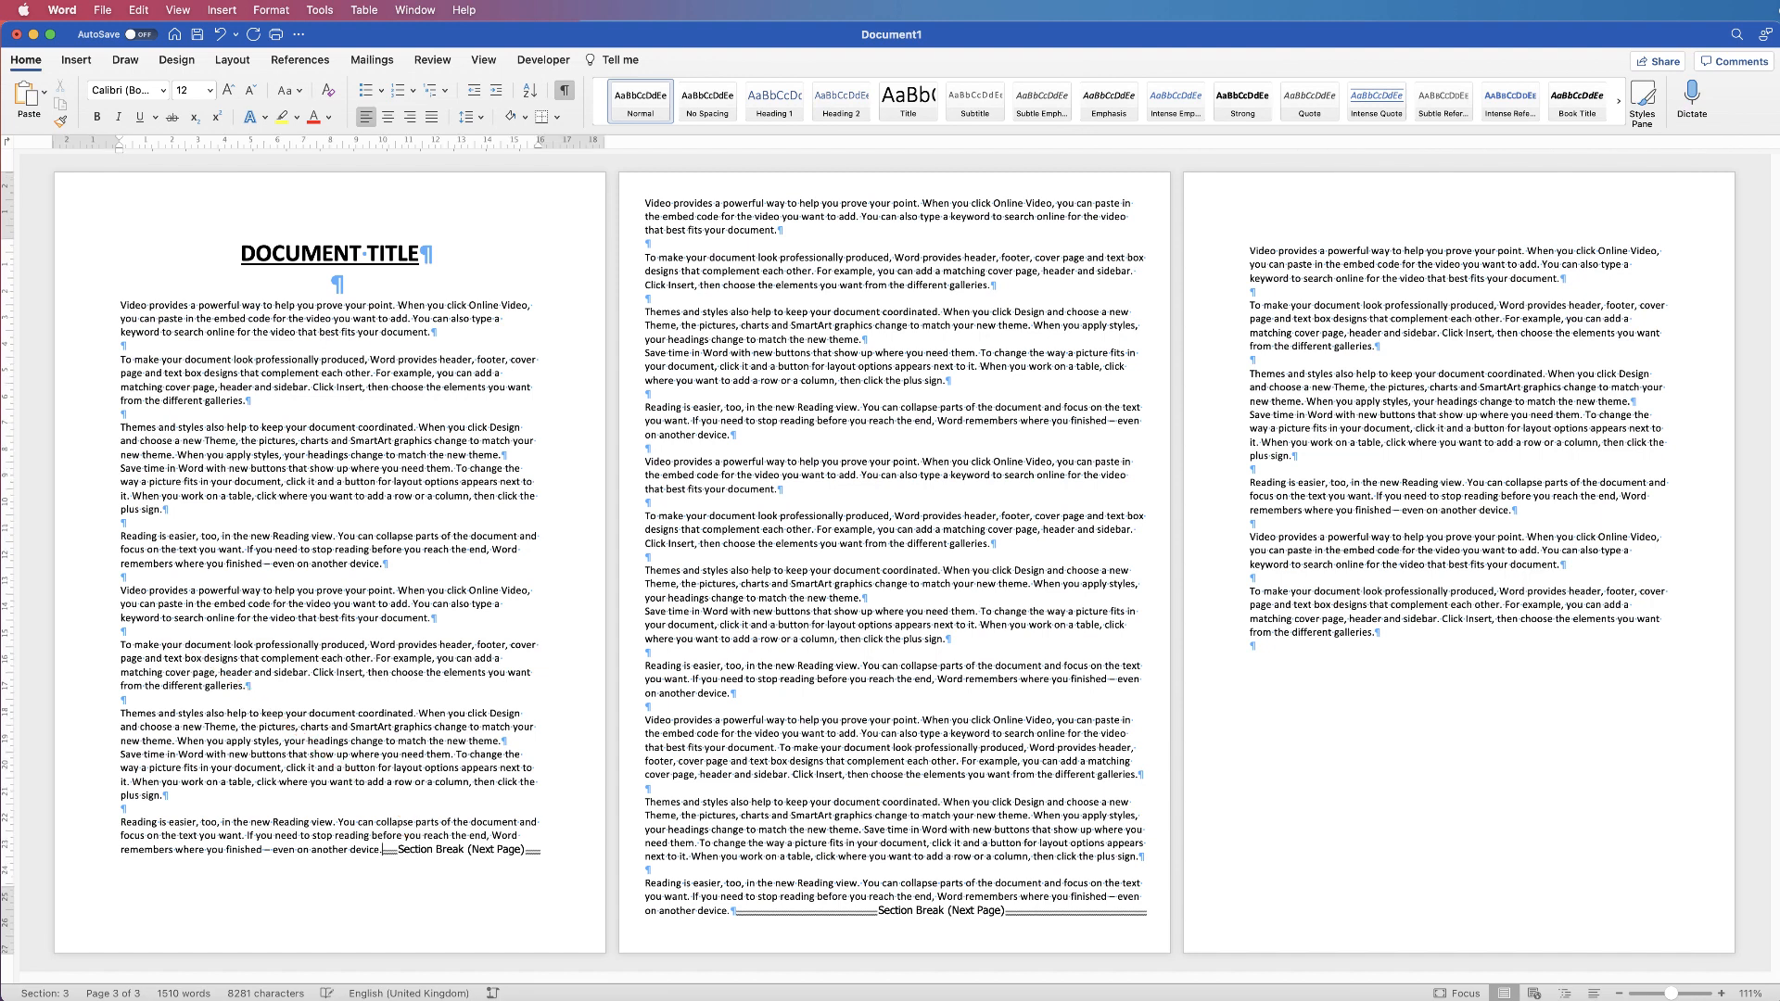
pyautogui.hotkey('shift', 'Right')
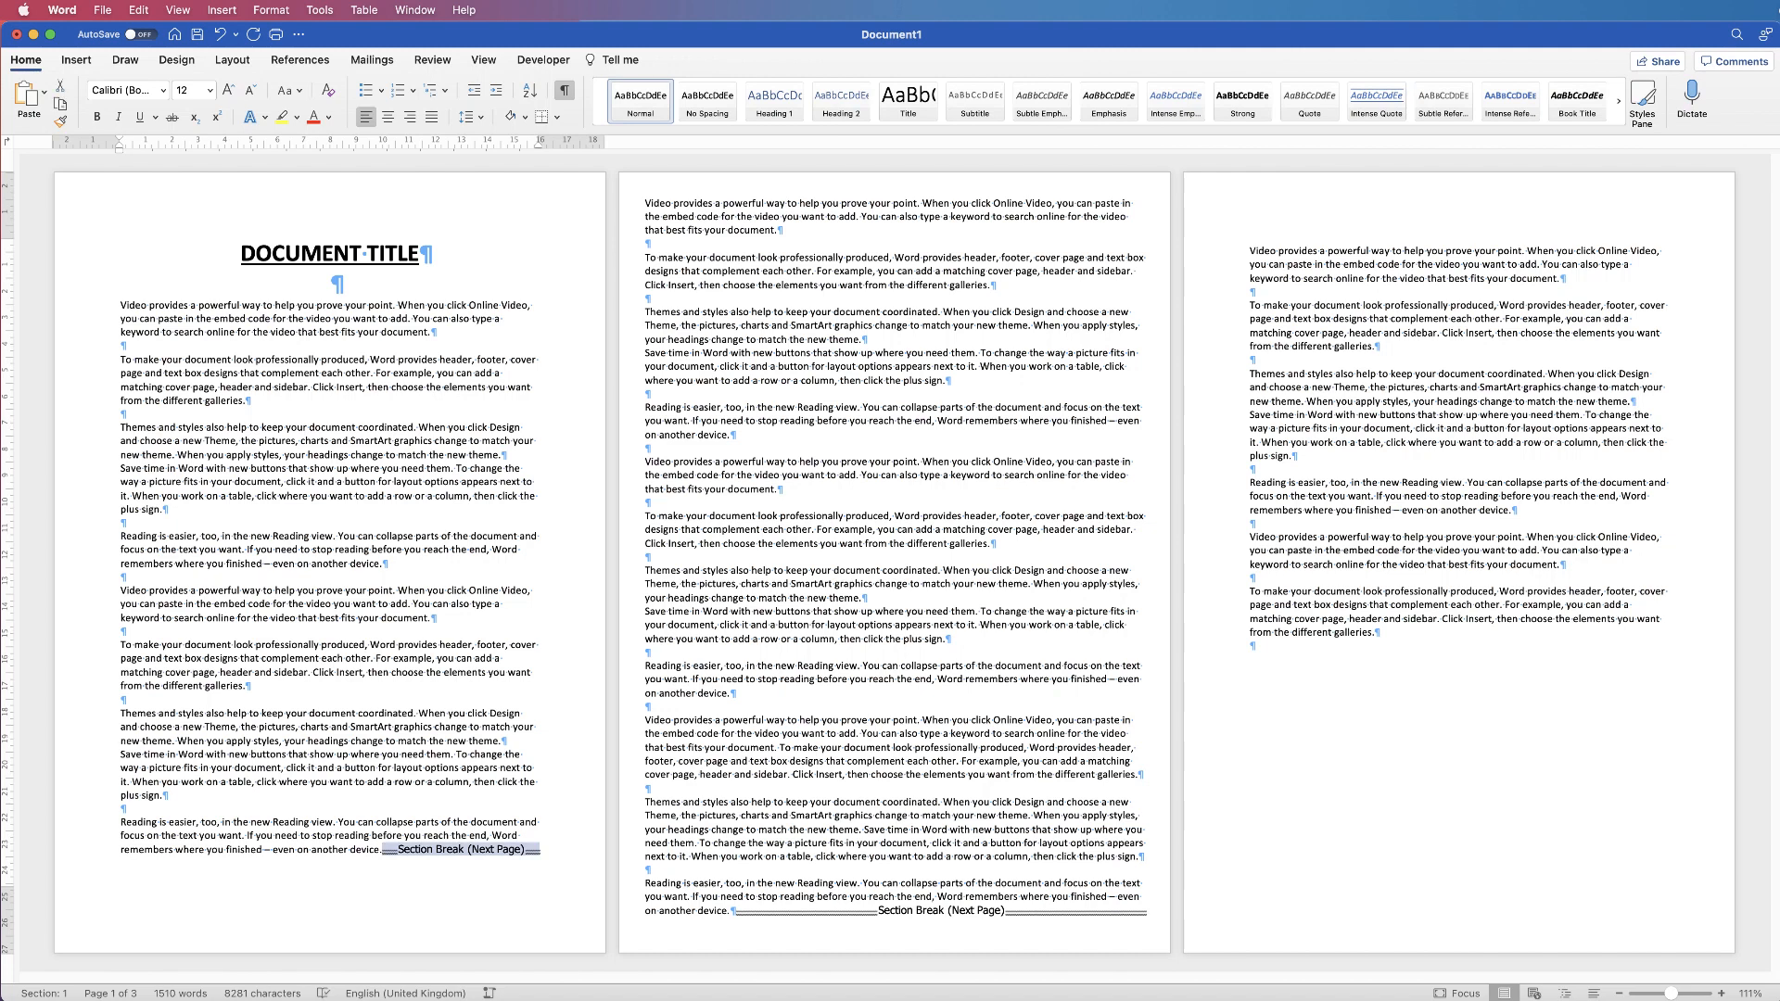
pyautogui.press('Delete')
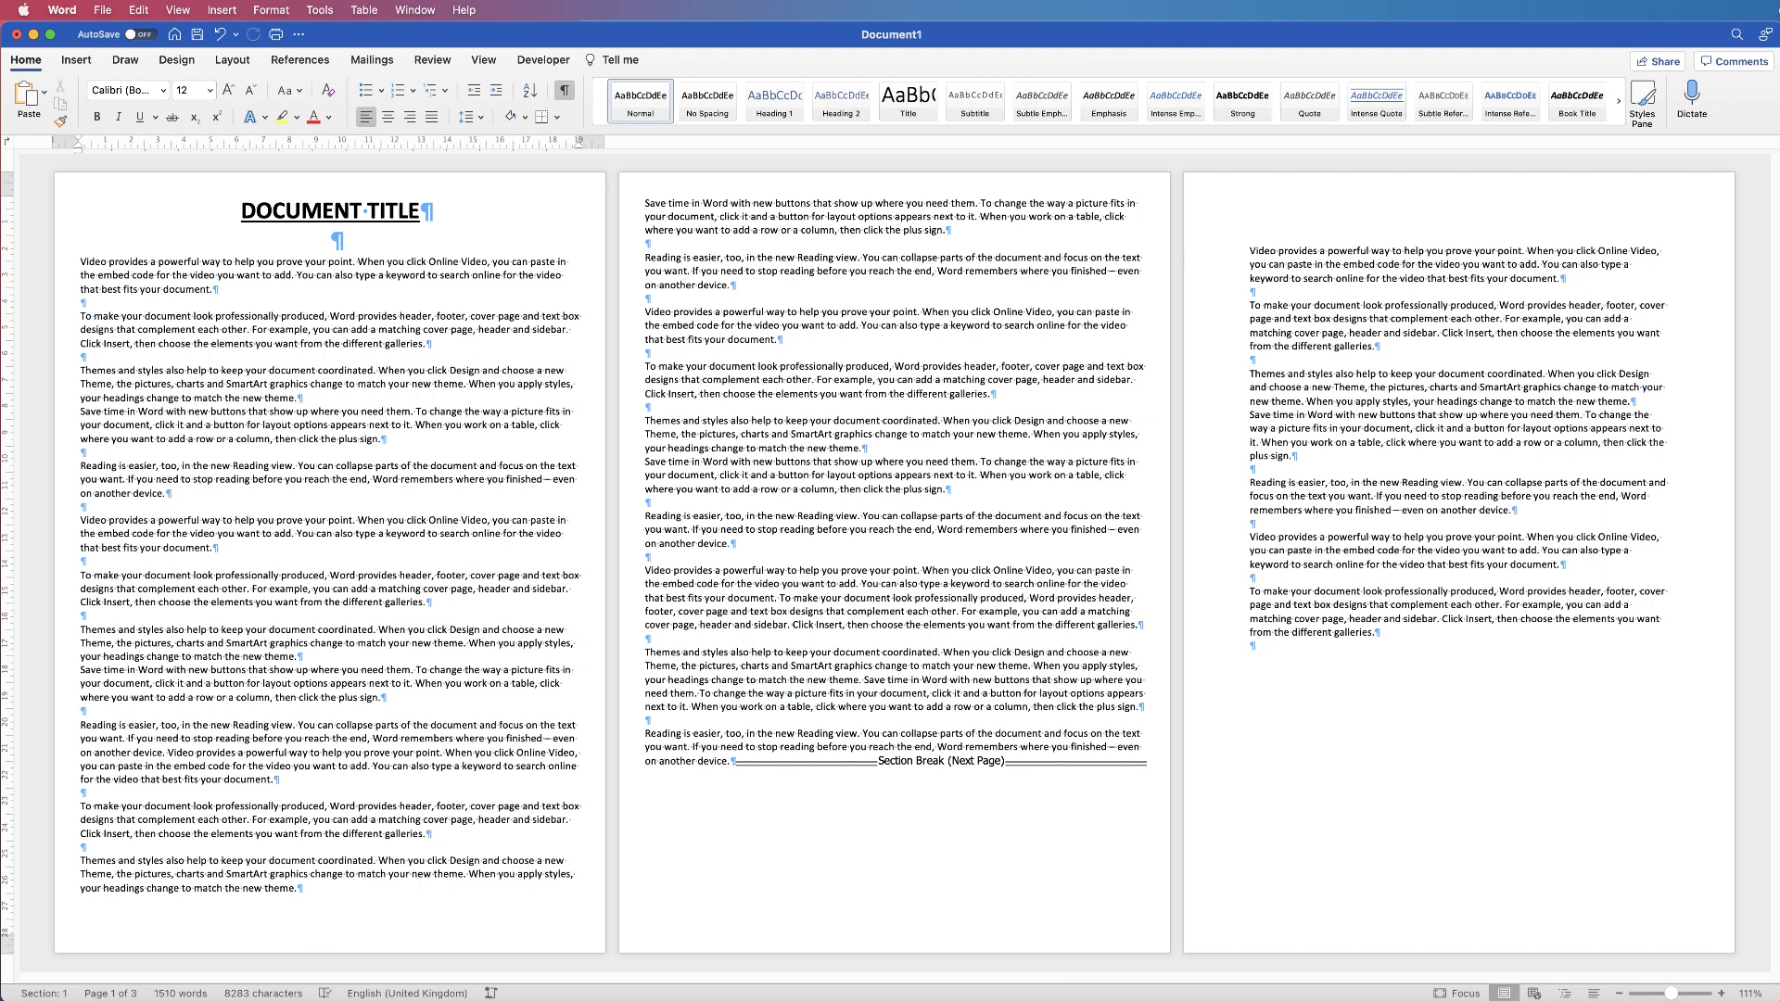
pyautogui.press('super+z')
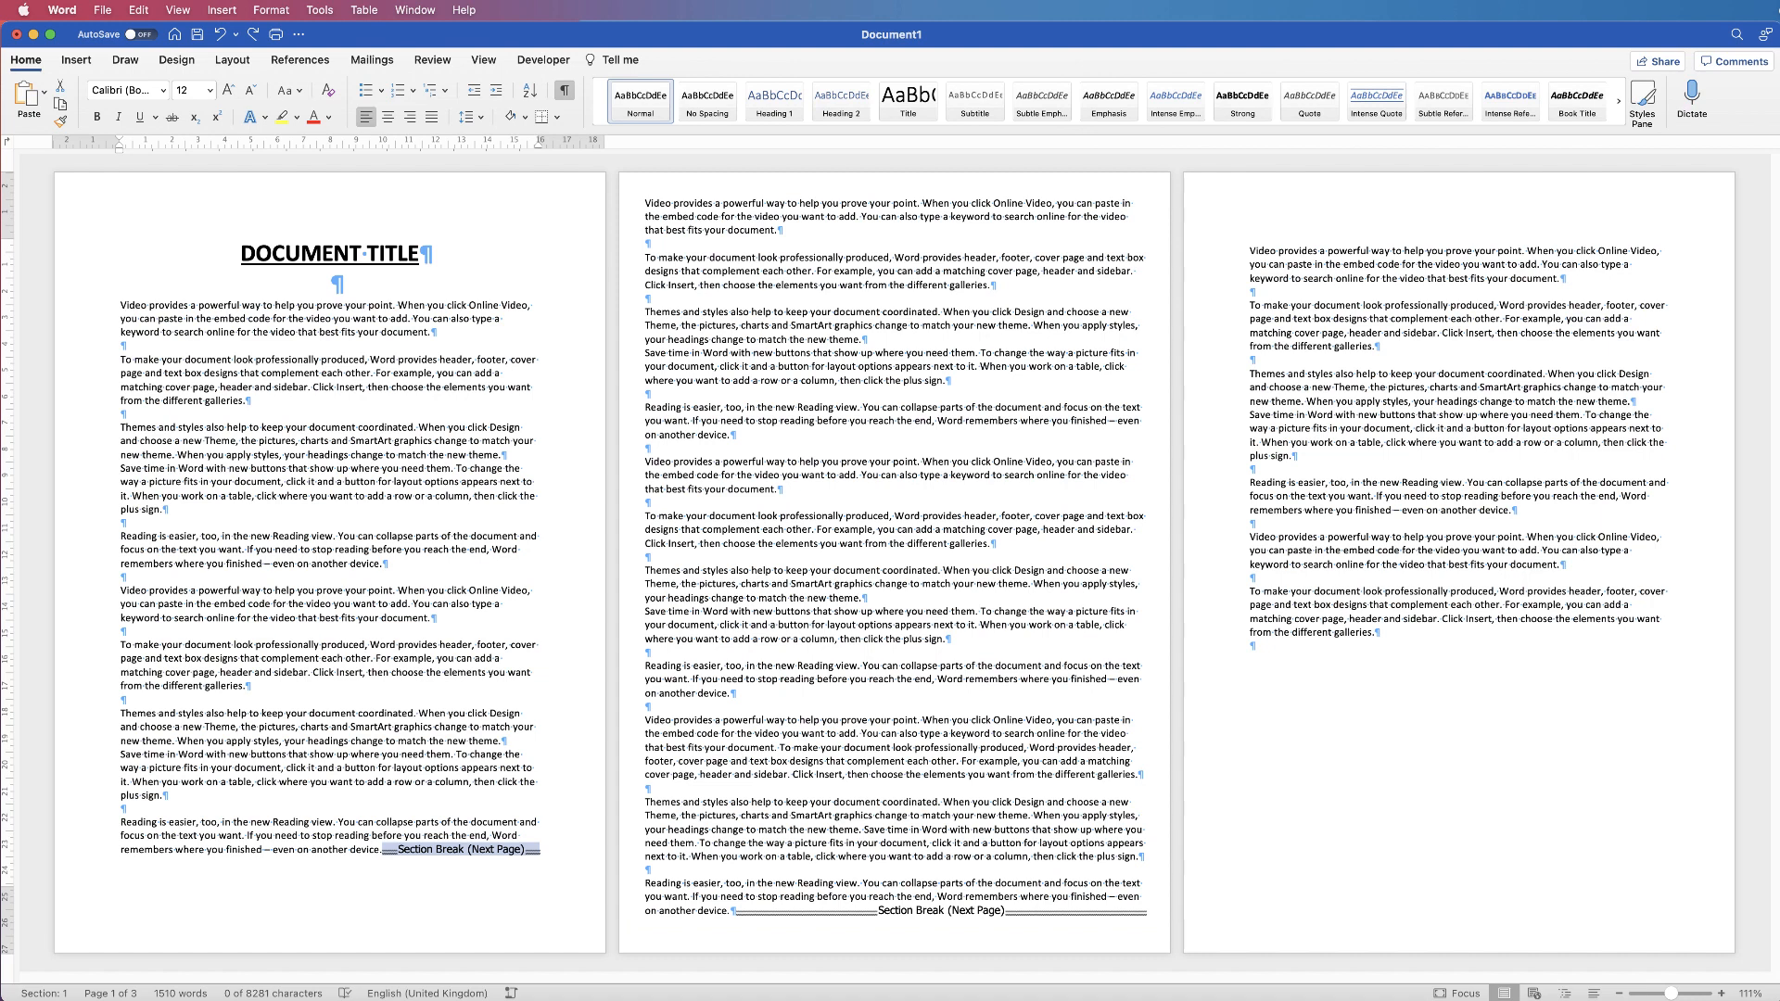
# - Hide the paragraph and section break marks throughout the document
pyautogui.press('super+8')
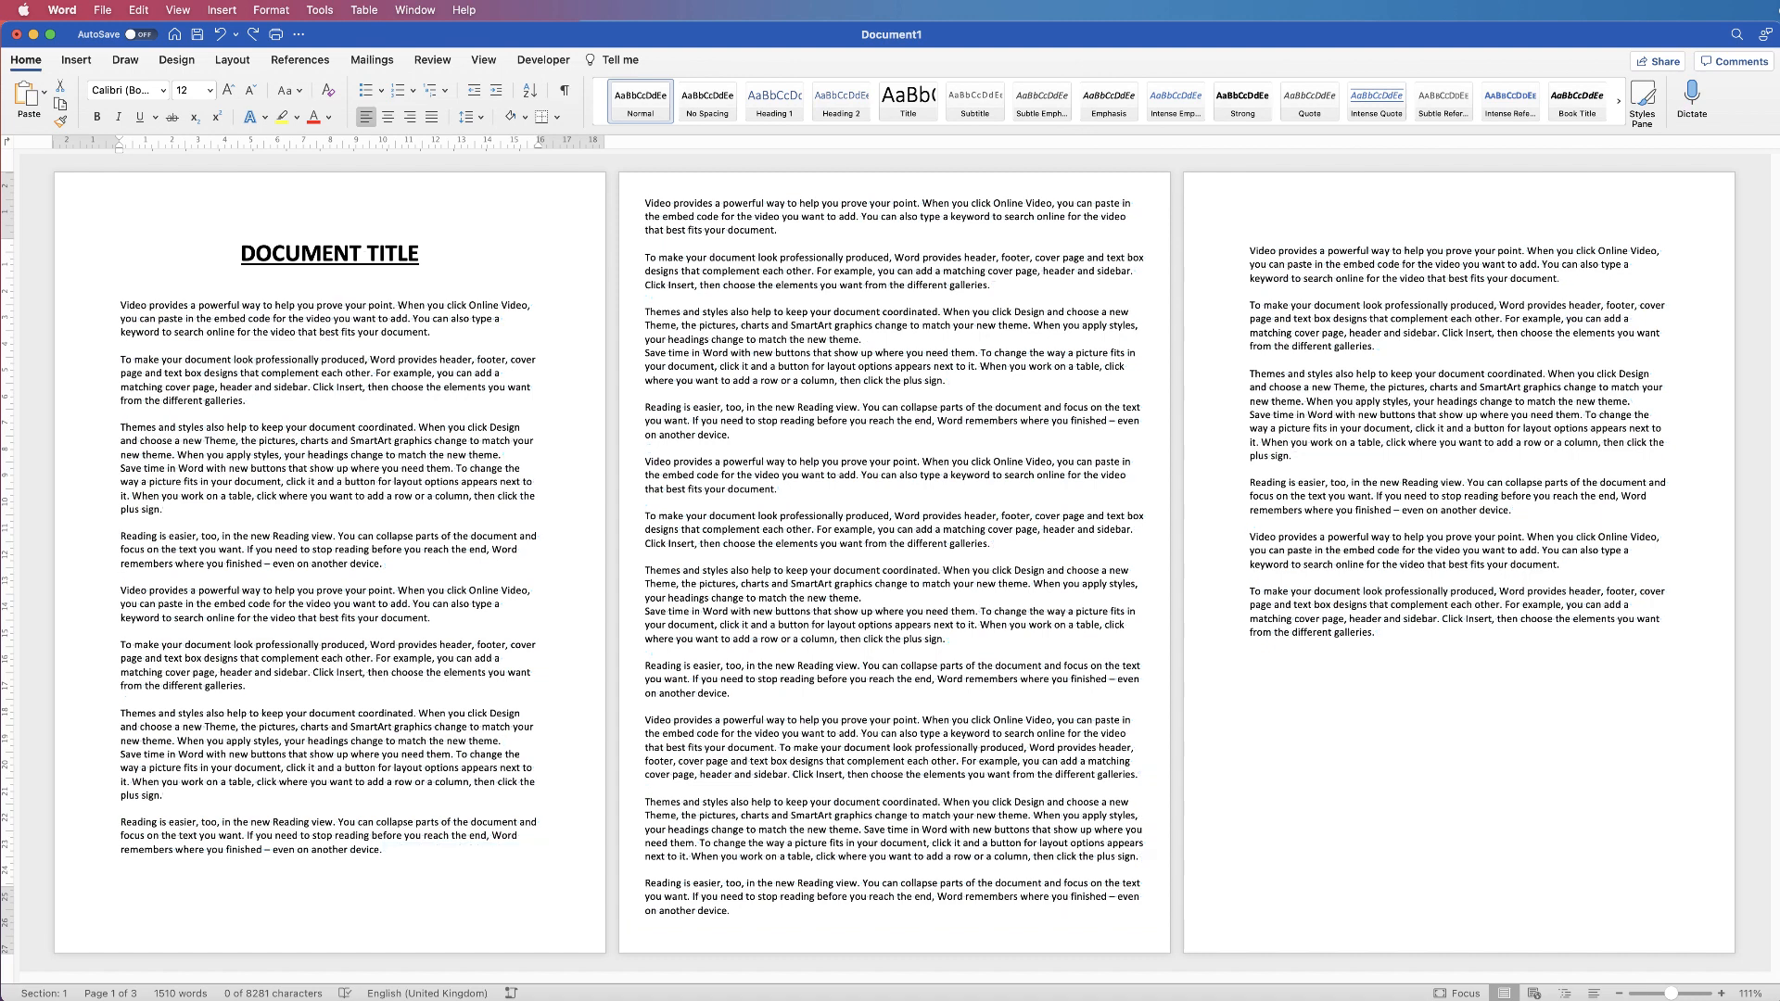